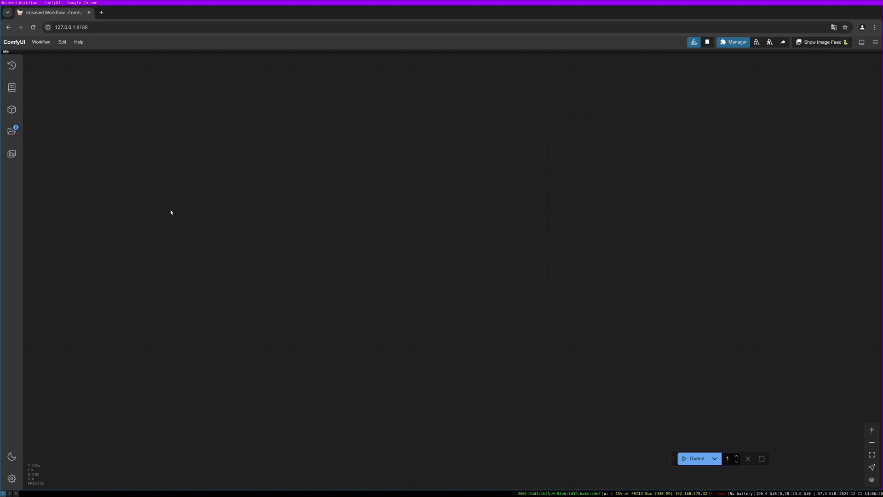
Step: Add a DualCLIPLoader set to clip_l, t5xxl_fp16 and type flux
double_click(168, 213)
type("dual")
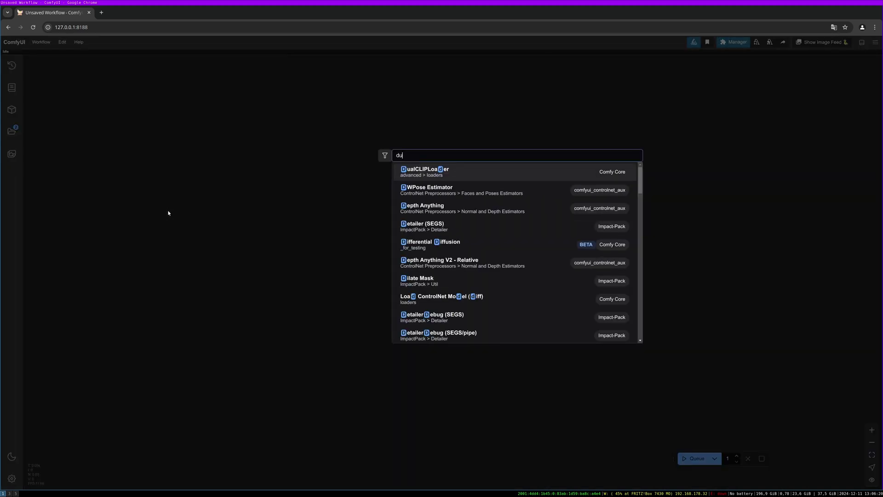
left_click(457, 172)
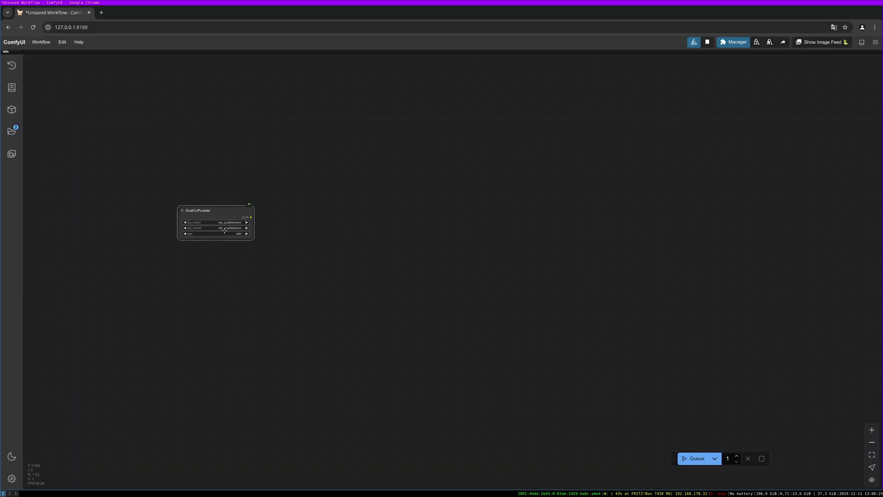
left_click(227, 228)
left_click(256, 229)
left_click(235, 228)
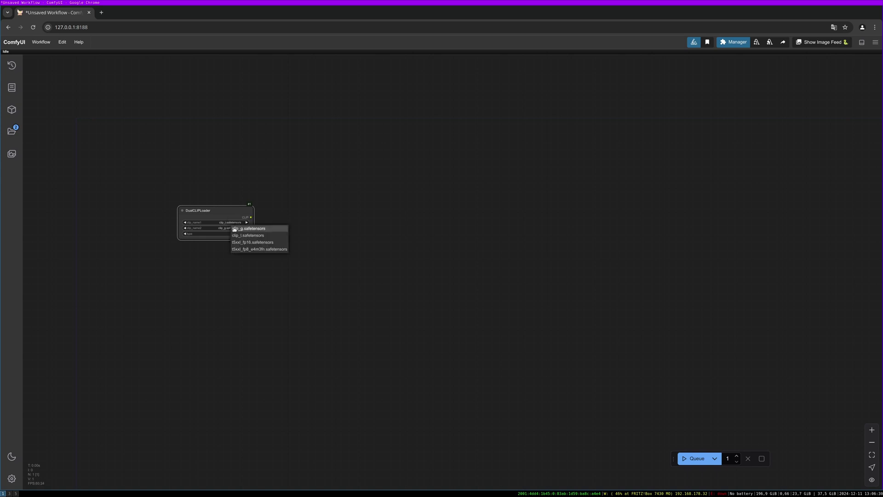
left_click(257, 242)
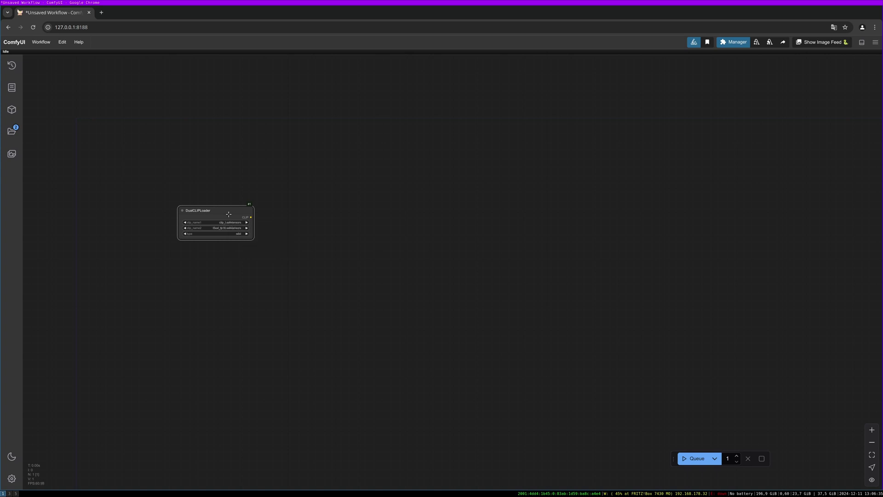
left_click_drag(228, 214, 231, 217)
left_click(240, 237)
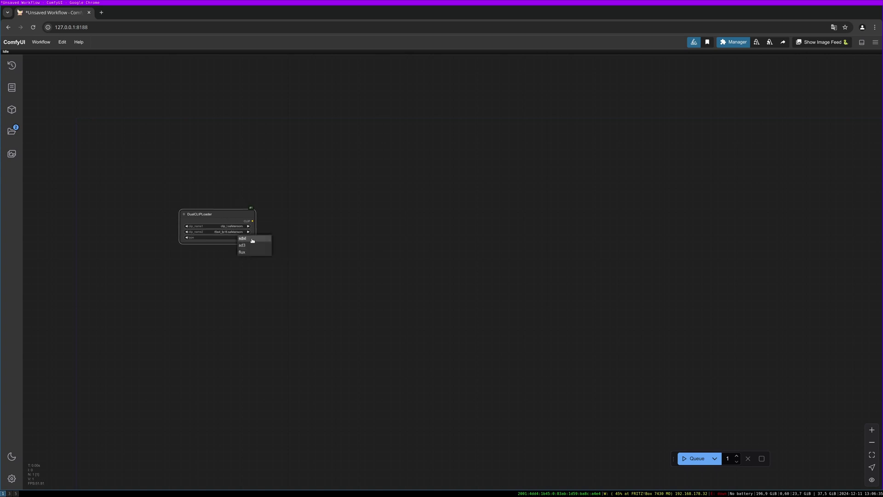
left_click(252, 252)
left_click_drag(231, 218, 316, 175)
Step: Add two stacked CLIP Text Encode (Prompt) nodes fed by the loader's CLIP output
left_click(336, 217)
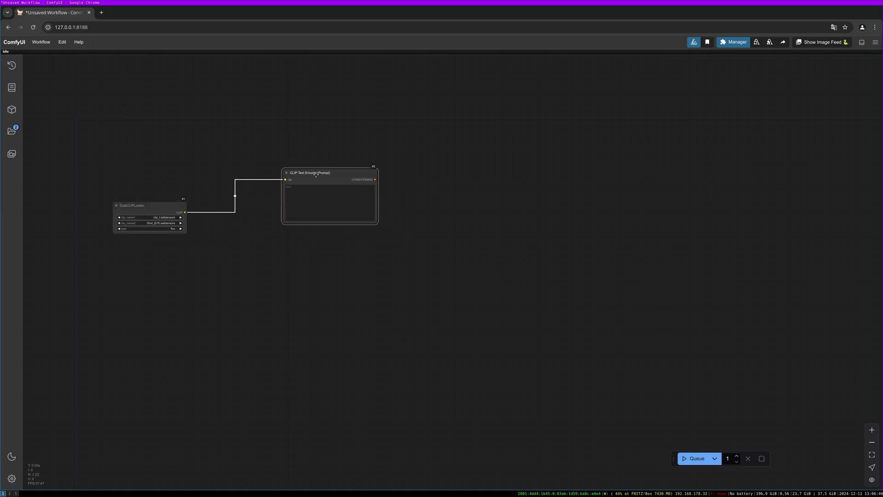
left_click_drag(185, 212, 308, 252)
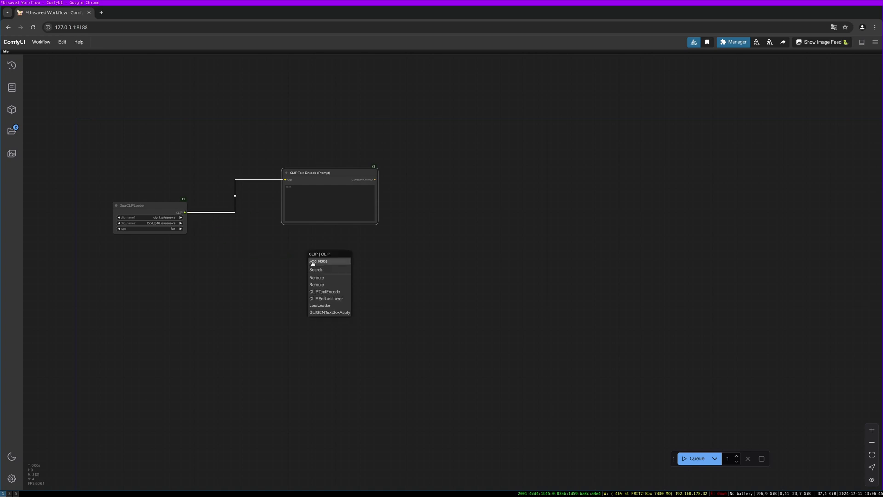
left_click(329, 292)
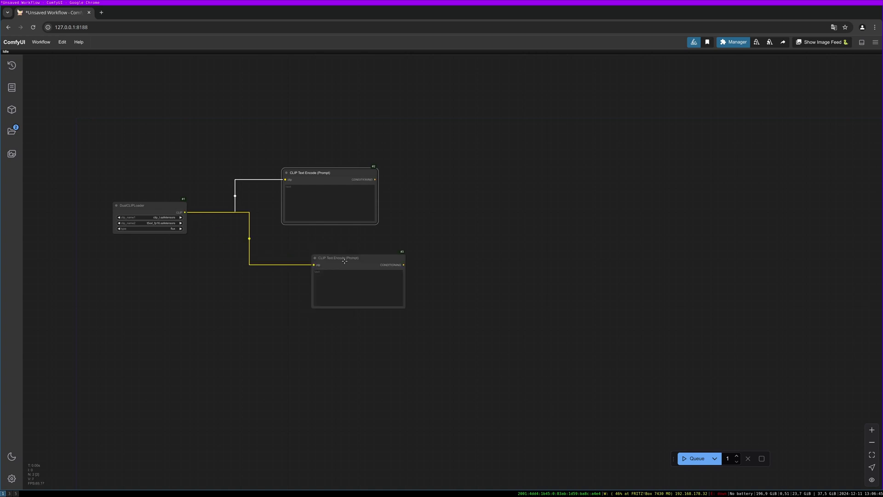
left_click(363, 261)
left_click_drag(362, 261, 332, 243)
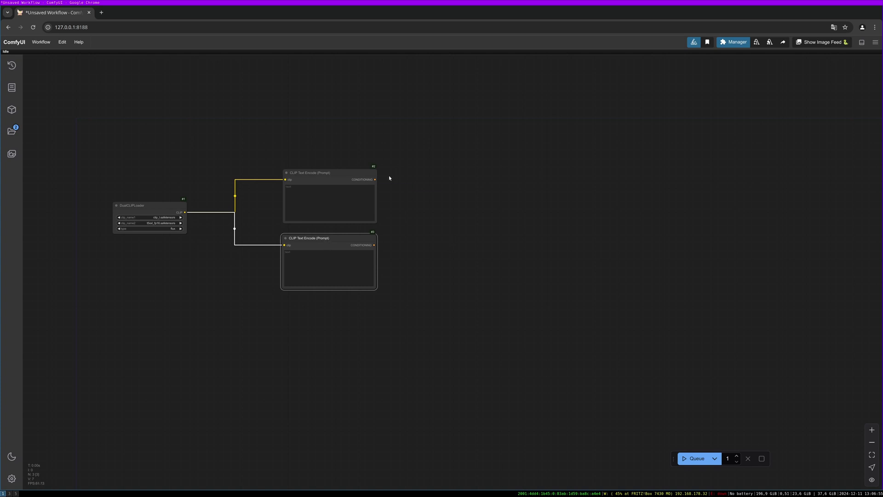
left_click_drag(374, 179, 446, 182)
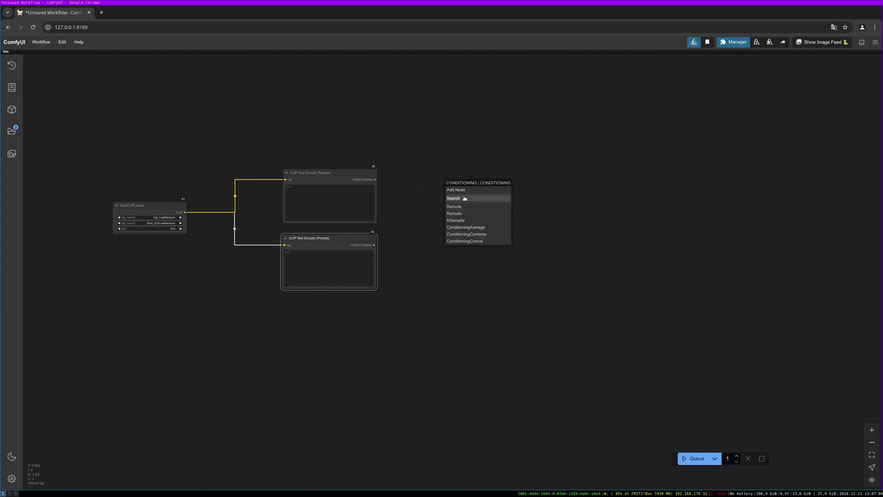
Step: Add a FluxGuidance node on the first prompt's conditioning with guidance 30
left_click(464, 198)
type("flux")
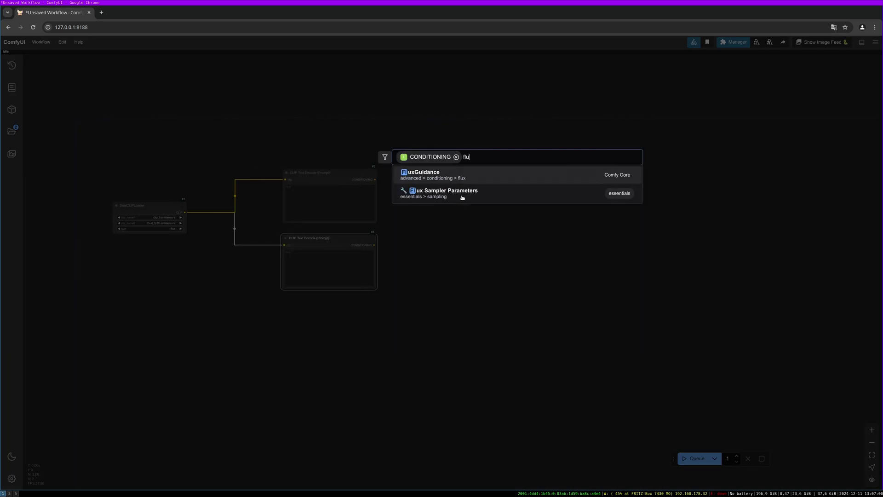
left_click(493, 176)
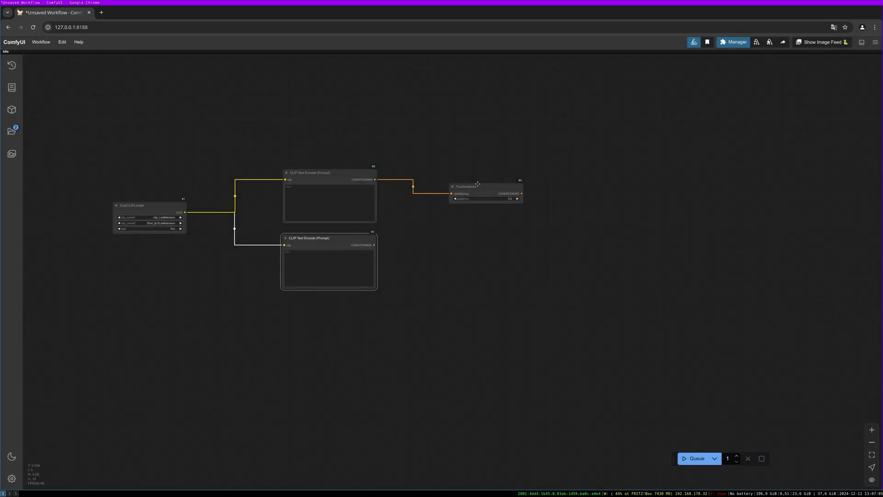
left_click(483, 197)
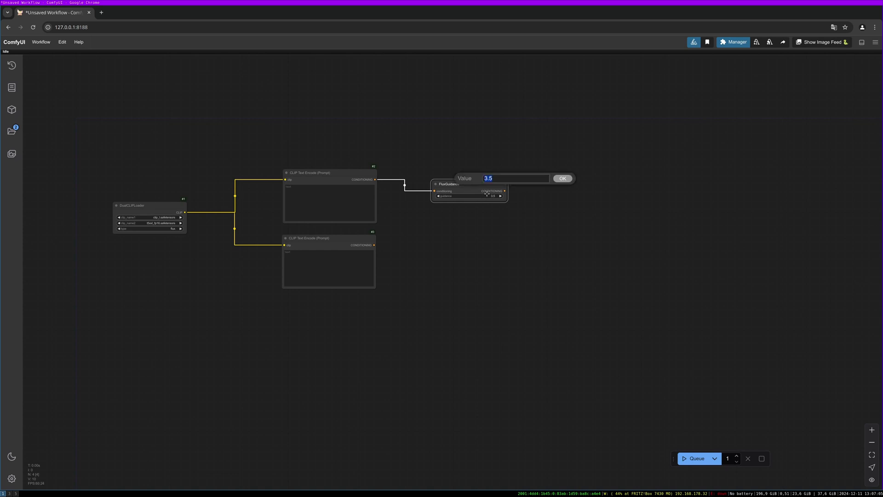
type("30")
key("Return")
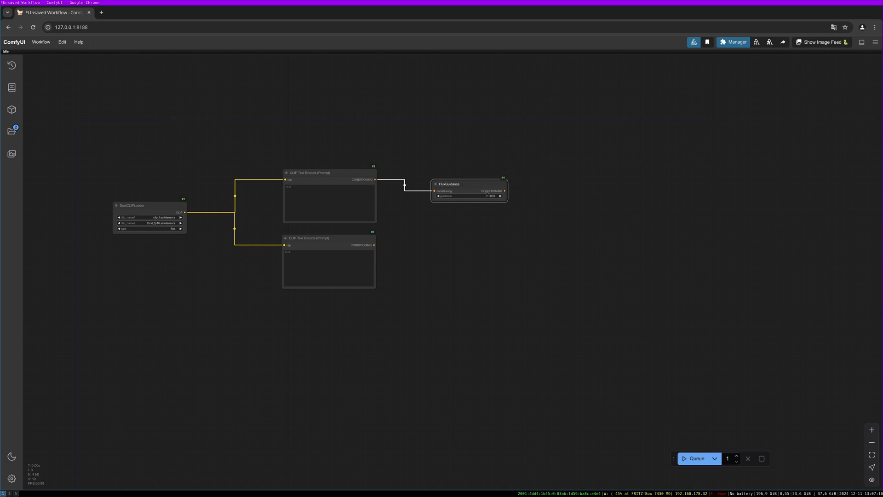
Step: Position the FluxGuidance node beside the first prompt node
left_click_drag(488, 181, 469, 187)
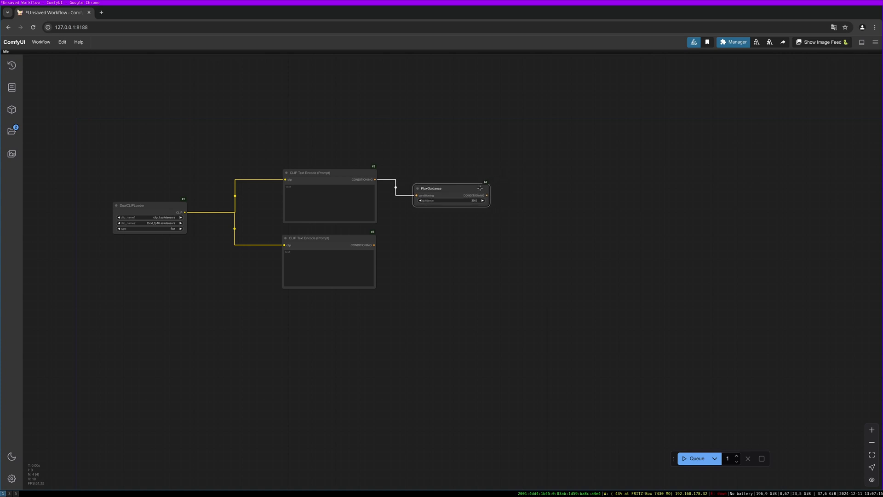
left_click(475, 189)
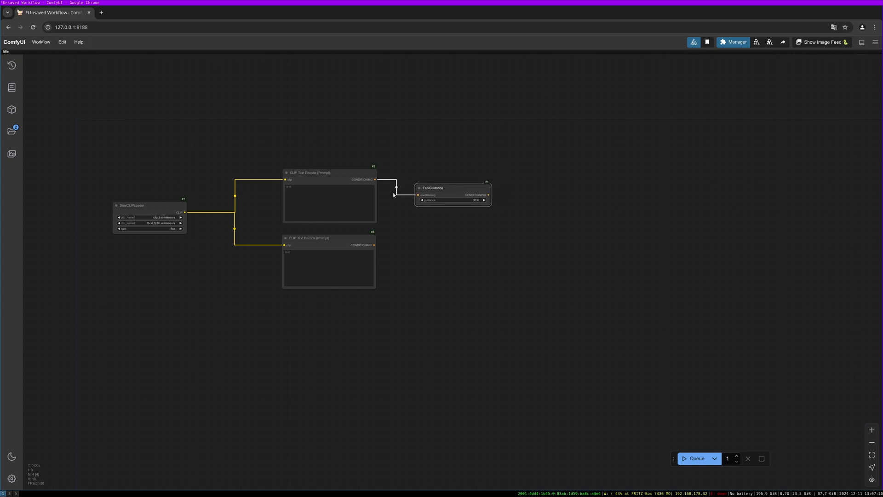
left_click_drag(453, 188, 451, 187)
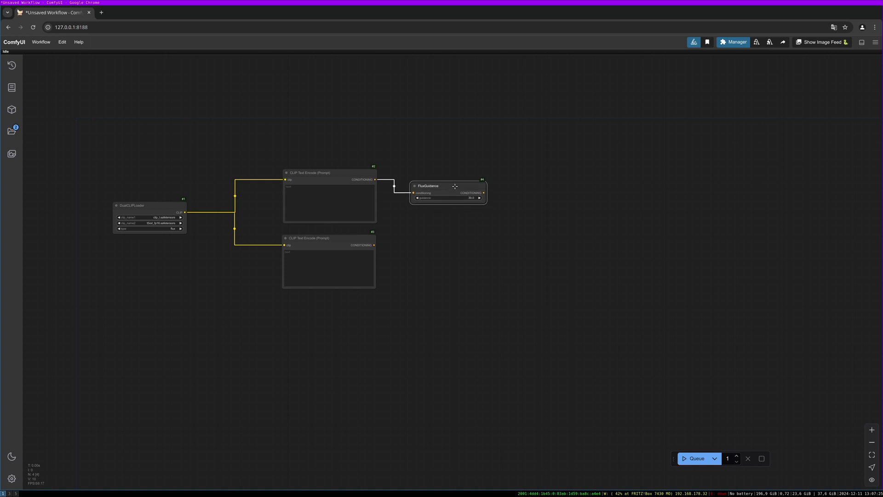
left_click_drag(455, 186, 456, 187)
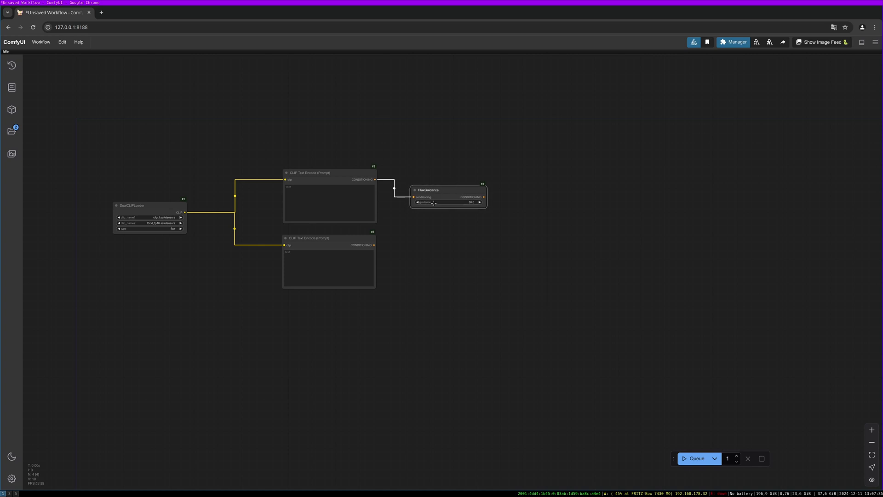
left_click(321, 198)
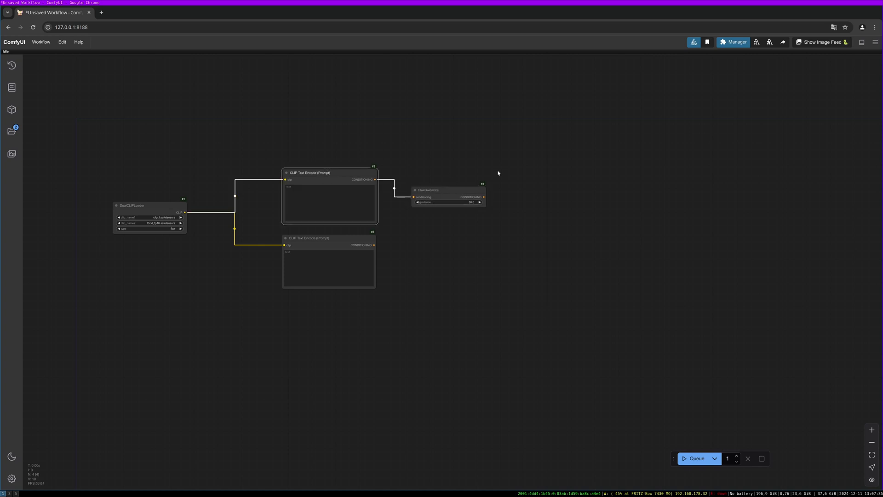
left_click(466, 192)
left_click_drag(467, 192, 457, 199)
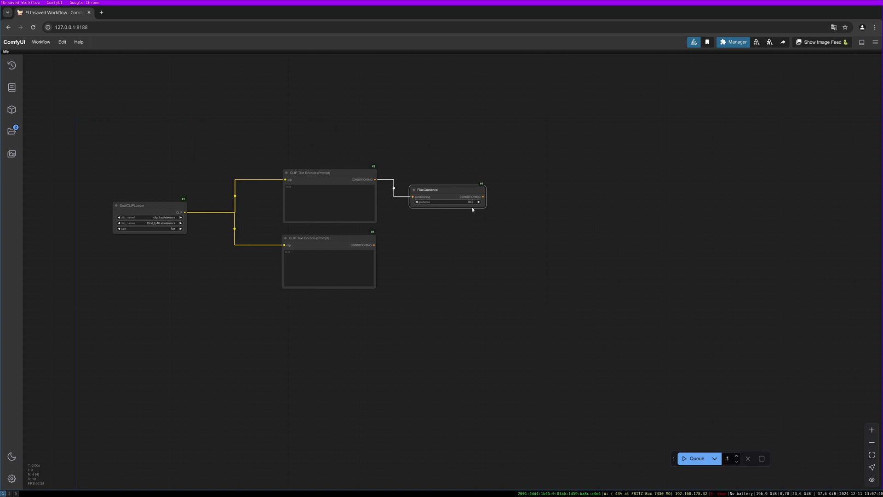
left_click_drag(486, 198, 532, 198)
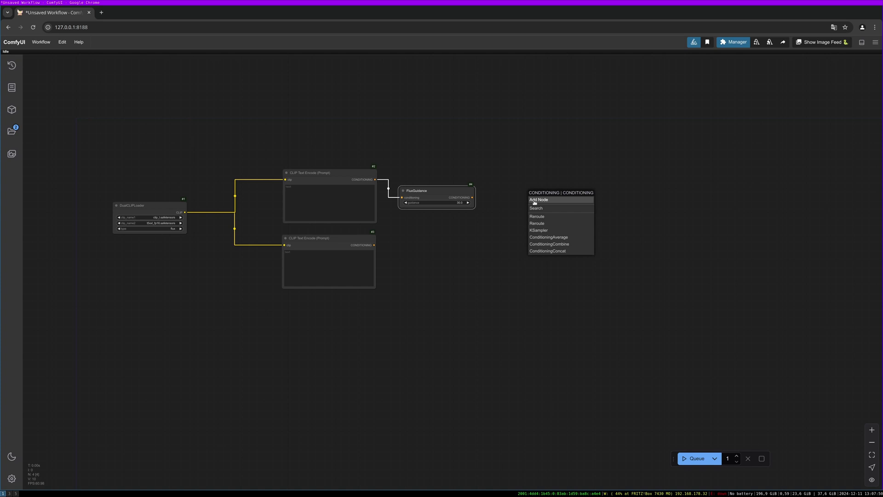
Step: Add InpaintModelConditioning with FluxGuidance as positive and the second prompt as negative
left_click(537, 207)
type("inpaint")
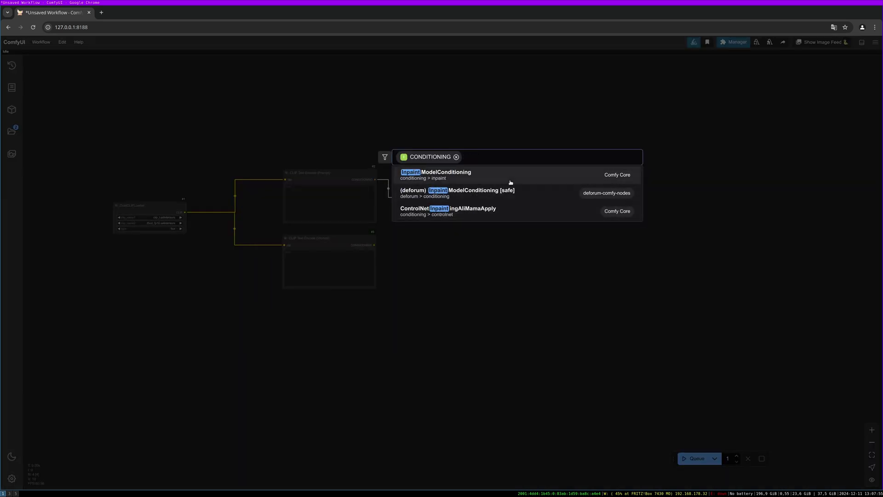
left_click(529, 176)
left_click_drag(541, 209, 314, 326)
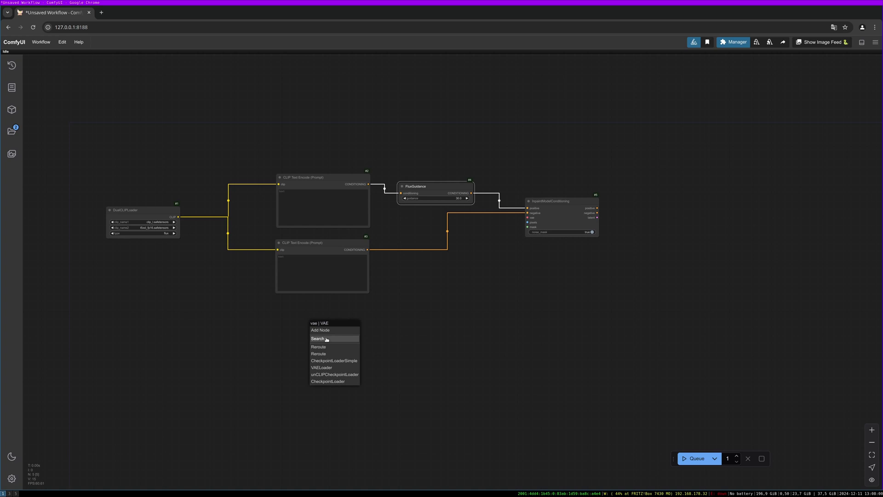
Step: Add a Load VAE node set to ae.sft on the vae input
left_click(324, 367)
left_click(354, 323)
left_click(355, 323)
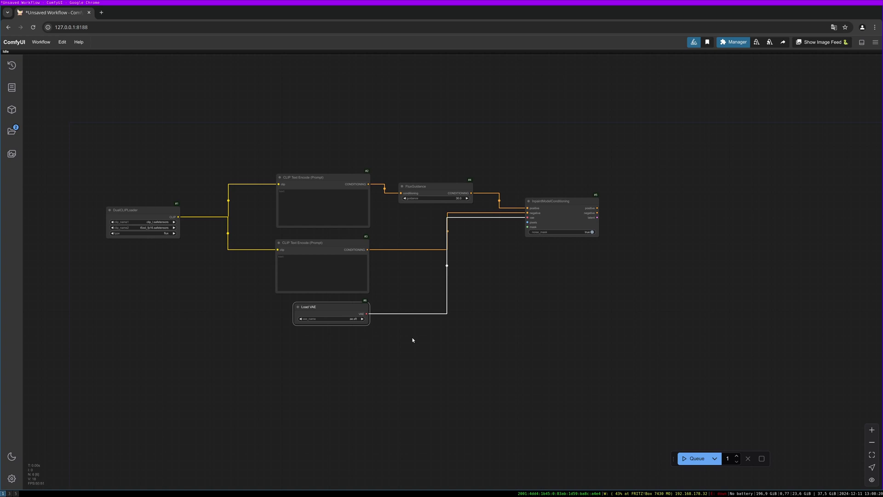
left_click_drag(328, 306, 329, 304)
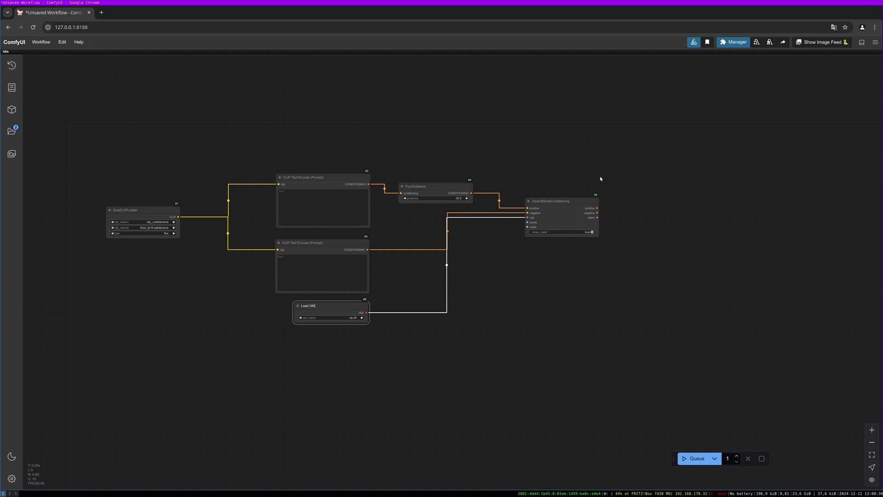
Step: Add a Differential Diffusion node to the canvas
double_click(416, 140)
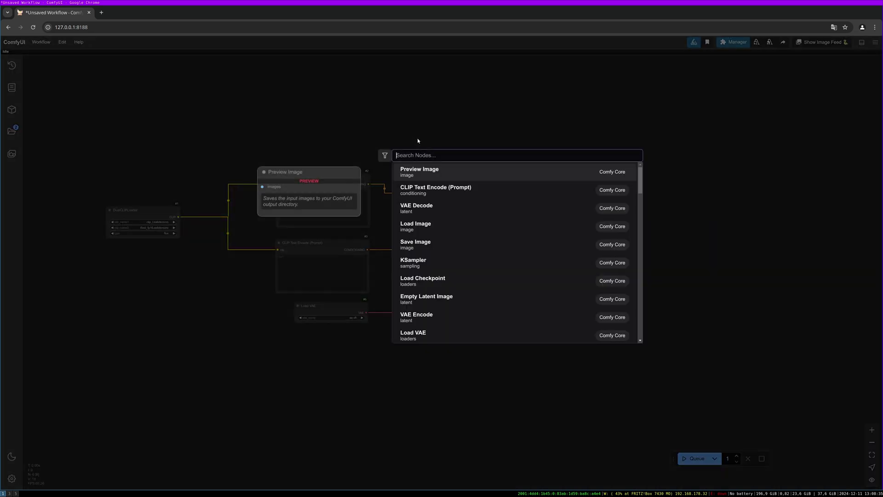
type("diff")
key("Return")
Step: Feed Differential Diffusion from a Load Diffusion Model set to flux1-fill-dev
left_click_drag(404, 149, 337, 118)
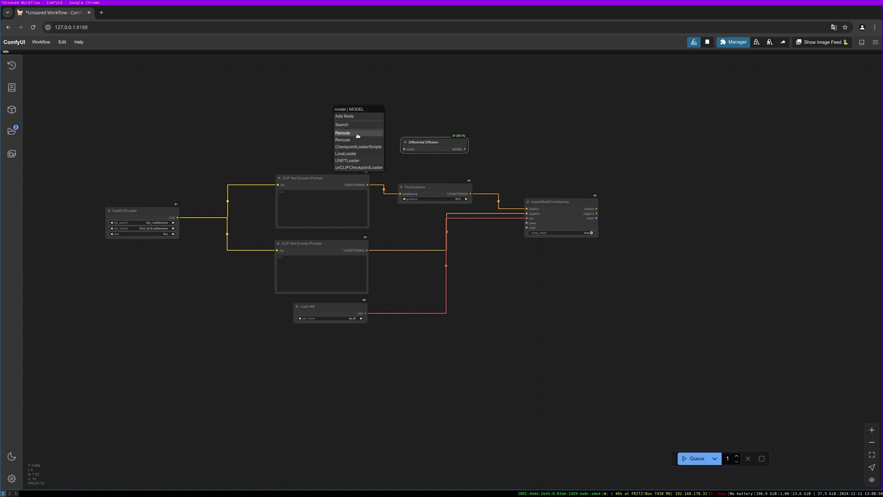
left_click(353, 125)
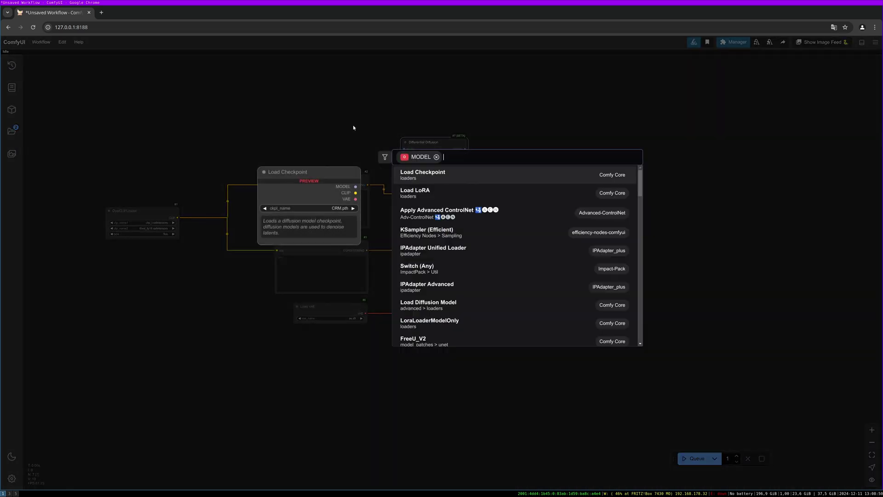
type("load")
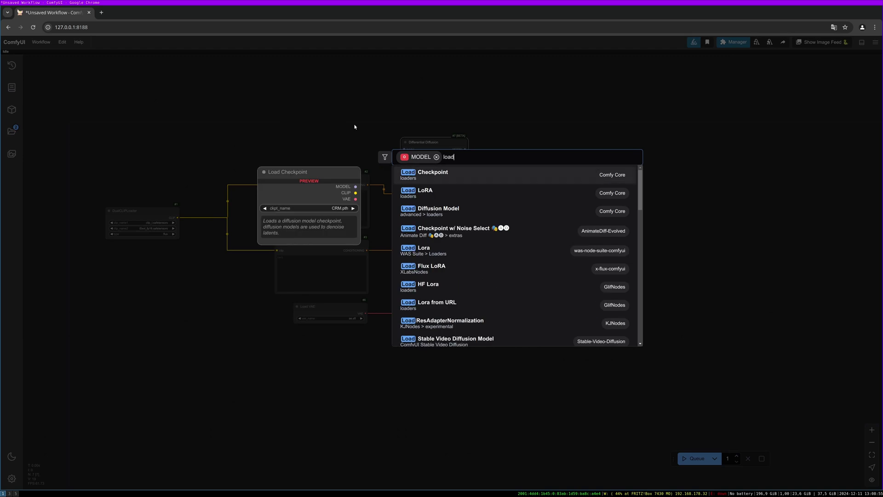
type(" d")
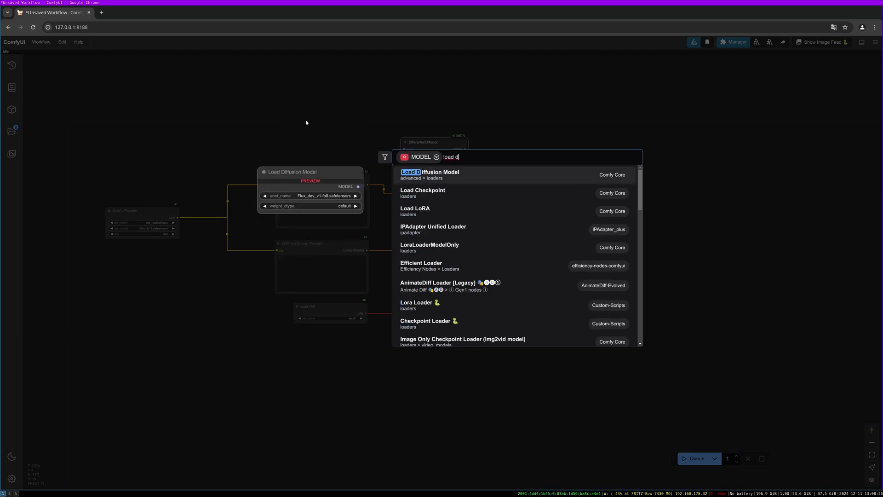
key("Return")
left_click(338, 127)
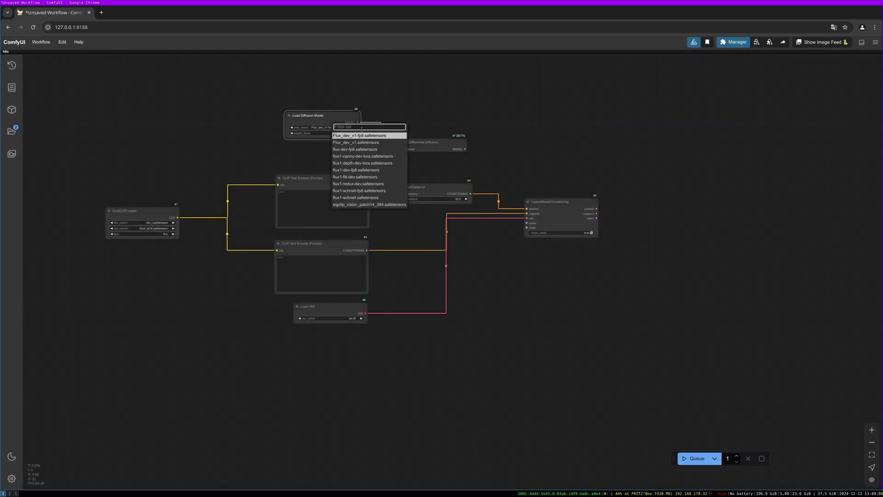
left_click(376, 178)
left_click_drag(329, 120, 343, 117)
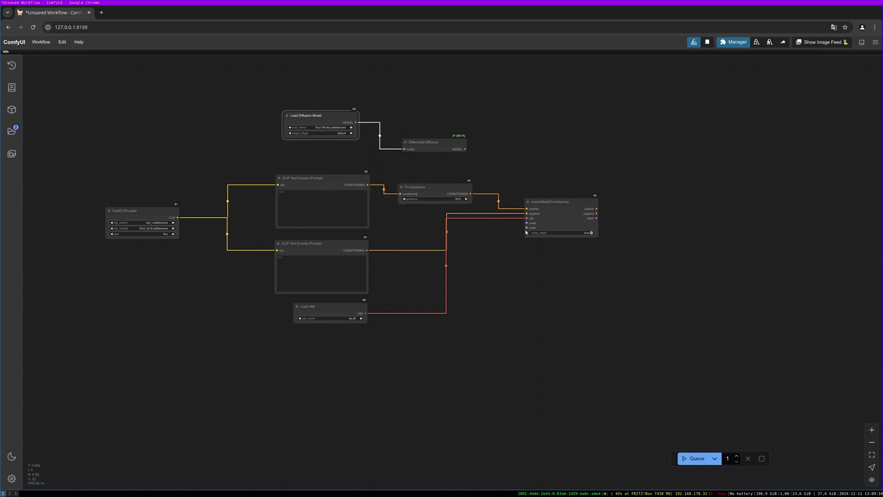
left_click_drag(526, 222, 149, 300)
Step: Add a Load Image node on the pixels input and load girl_street.png
left_click(142, 330)
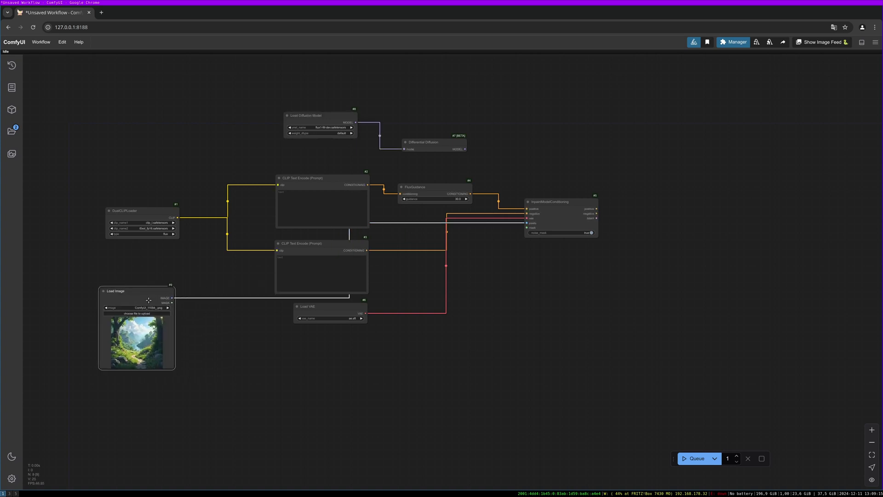
left_click(571, 206)
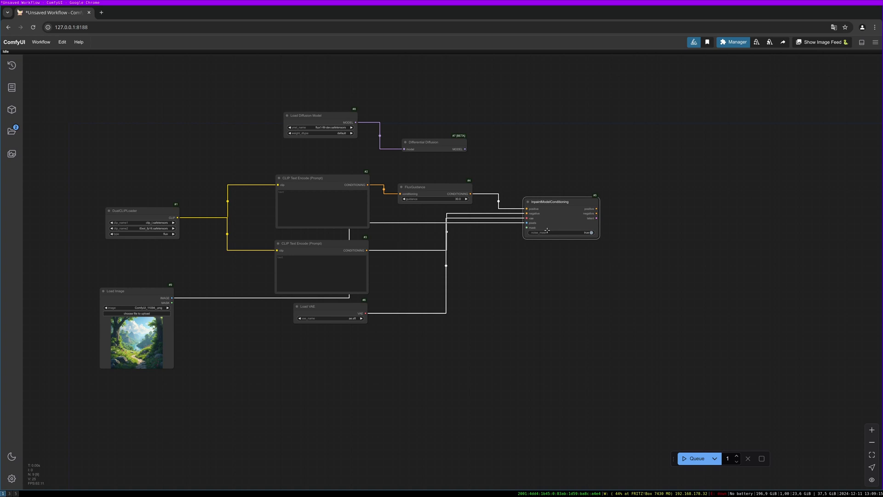
left_click_drag(147, 295, 147, 288)
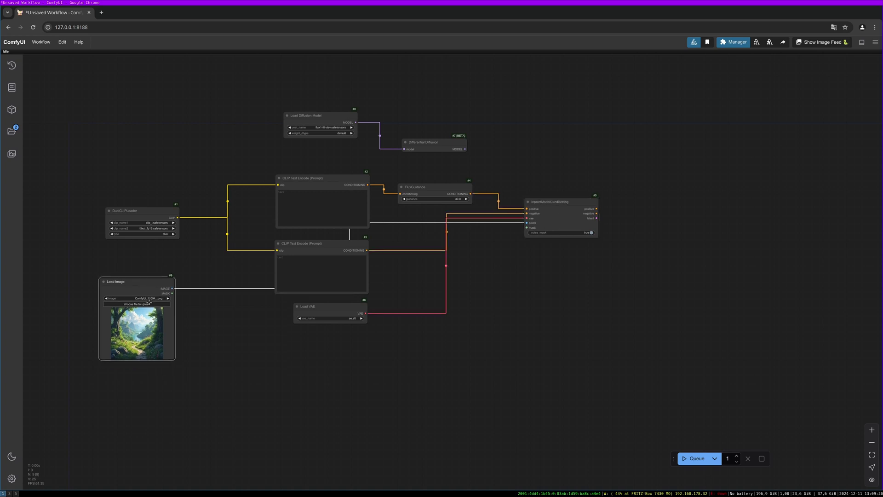
left_click(149, 299)
left_click(159, 304)
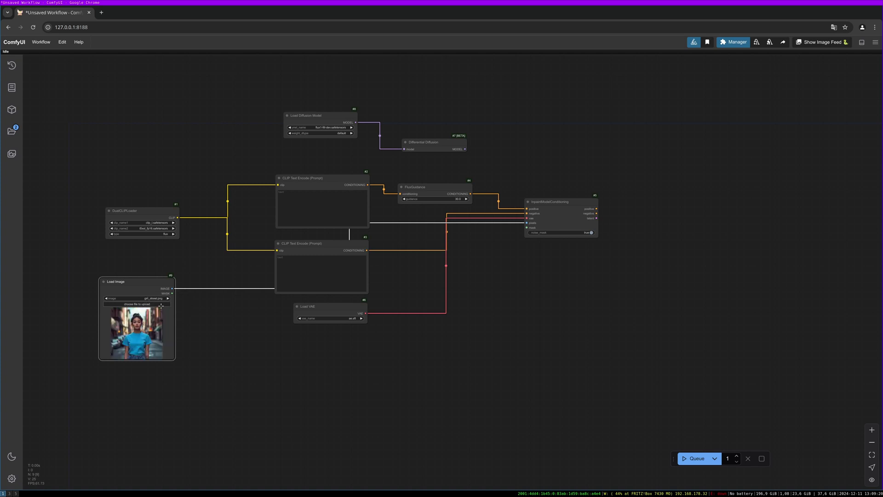
left_click_drag(163, 360, 257, 408)
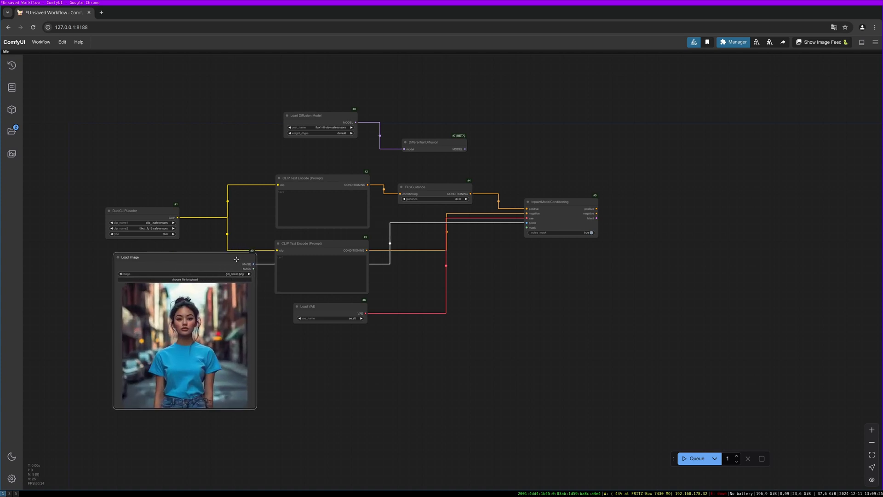
left_click_drag(236, 259, 196, 263)
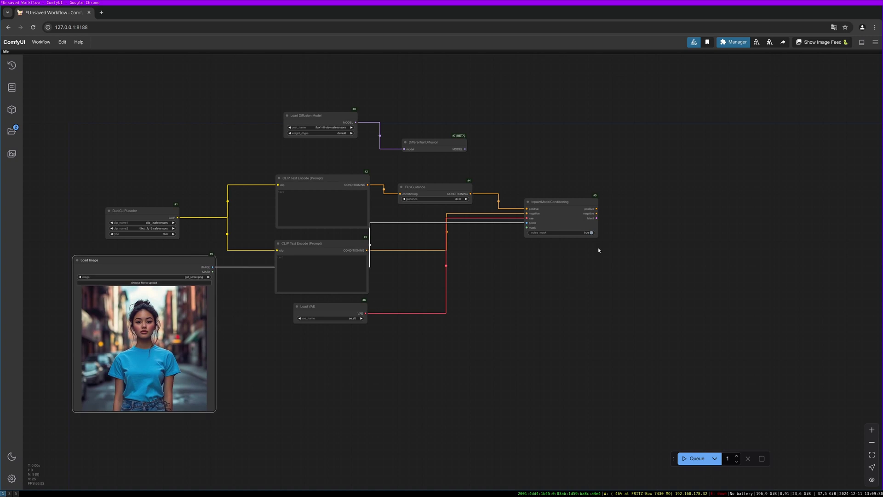
Step: Add a KSampler taking conditioning and latent from InpaintModelConditioning and model from Differential Diffusion
left_click_drag(597, 208, 644, 203)
left_click(662, 239)
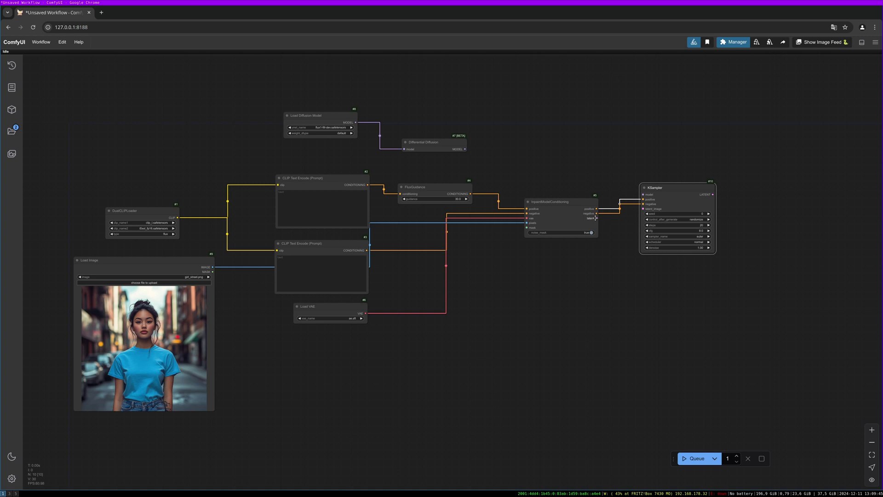
left_click_drag(596, 218, 643, 209)
left_click_drag(465, 149, 643, 194)
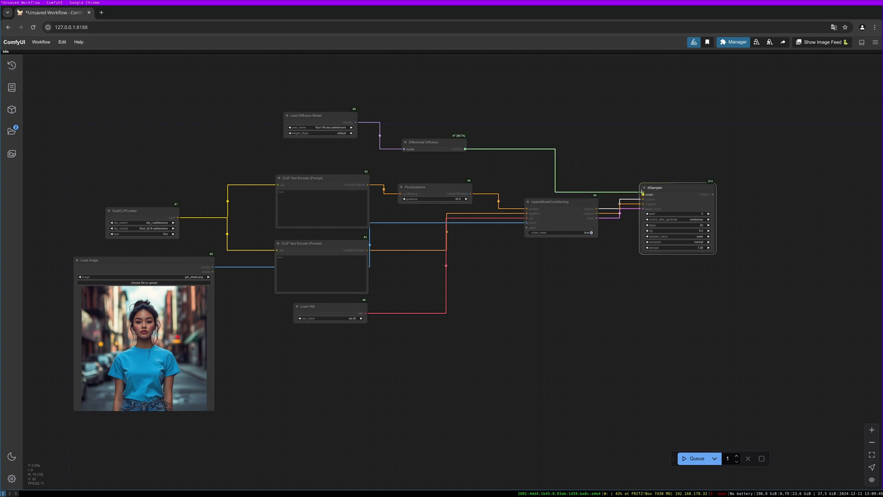
left_click_drag(435, 146, 433, 145)
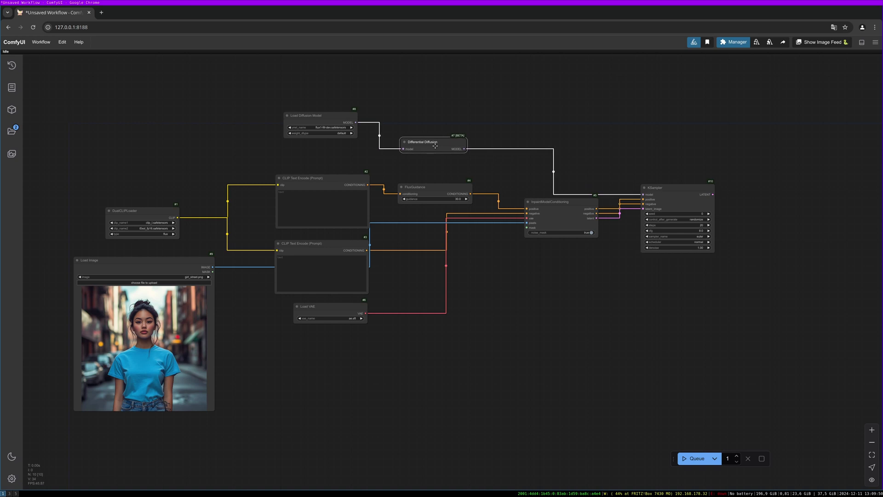
left_click_drag(797, 179, 741, 191)
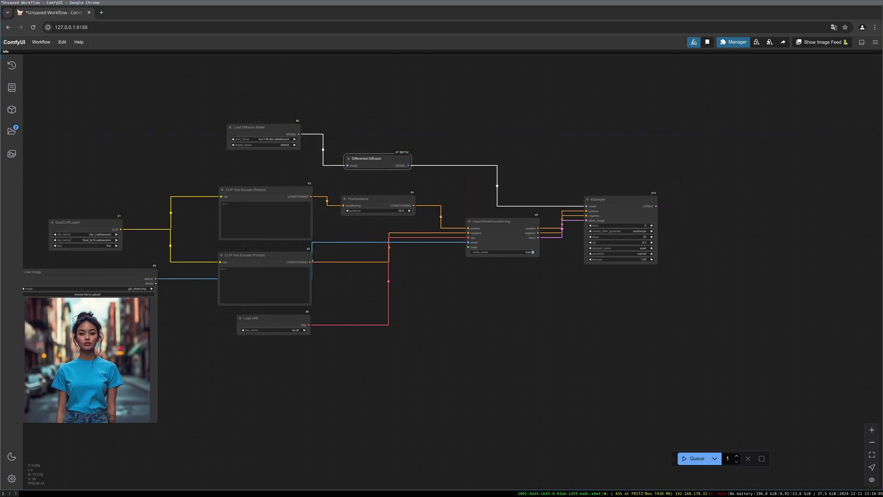
left_click_drag(656, 206, 734, 214)
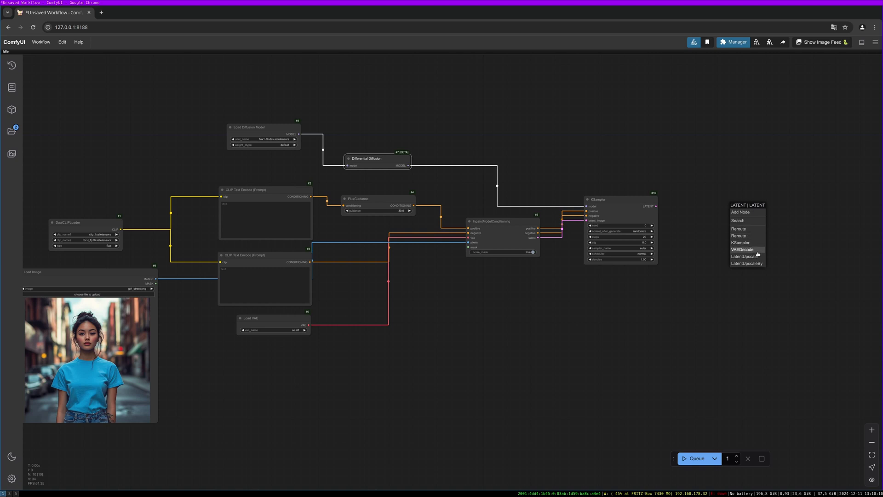
Step: Add VAE Decode and Save Image after KSampler, with Load VAE wired into VAE Decode
left_click(753, 249)
left_click_drag(749, 209, 810, 194)
left_click(813, 251)
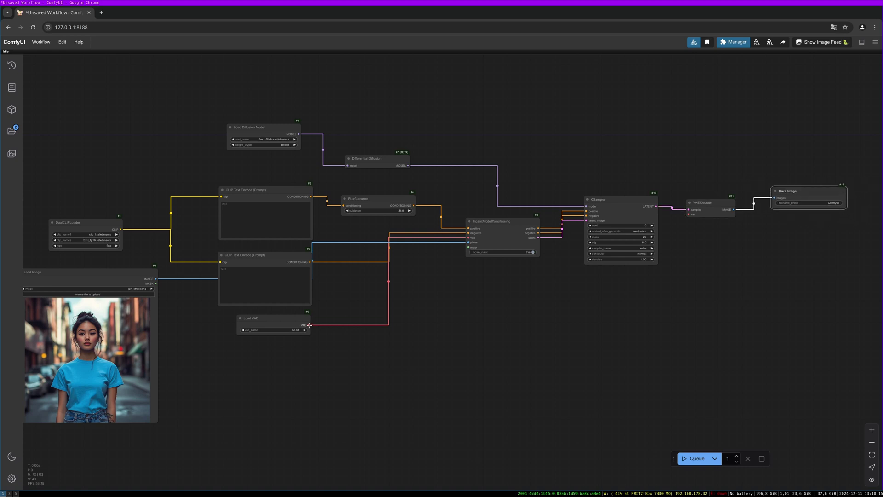
left_click_drag(308, 325, 688, 214)
Step: Tidy the positions of KSampler, Load Image and the CLIP Text Encode nodes
left_click_drag(626, 200, 620, 139)
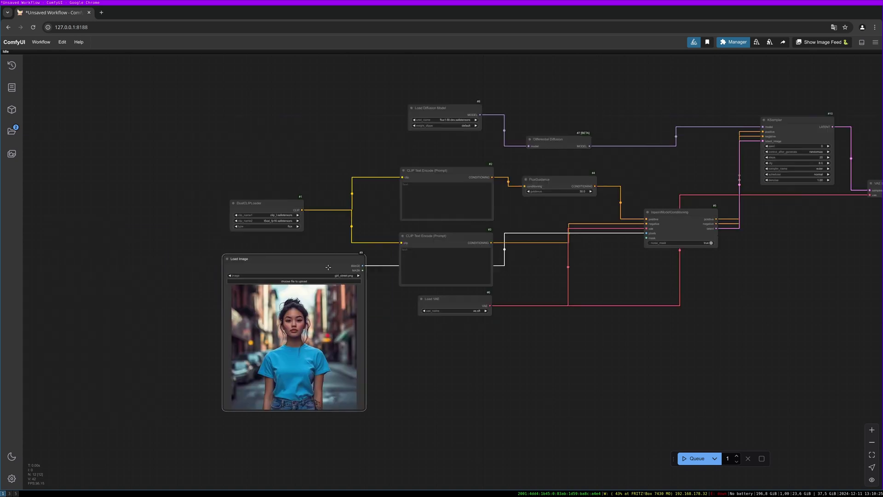
left_click_drag(327, 267, 330, 274)
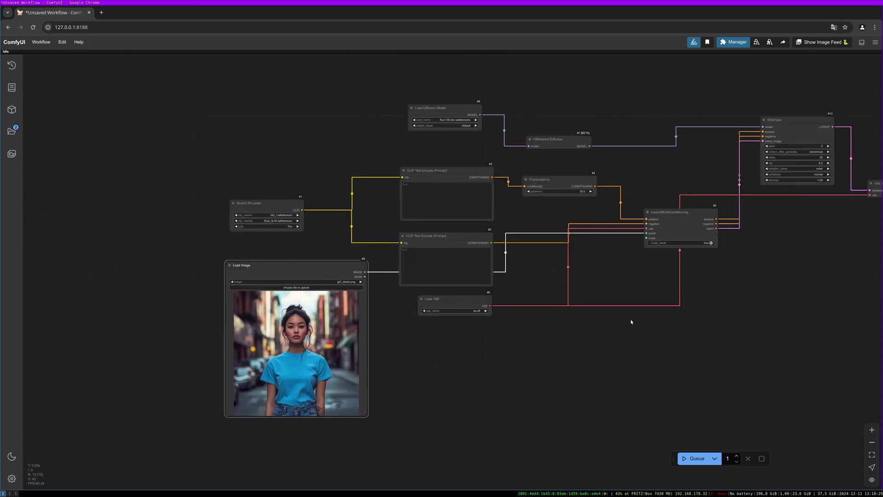
left_click(449, 238)
left_click_drag(449, 238, 453, 228)
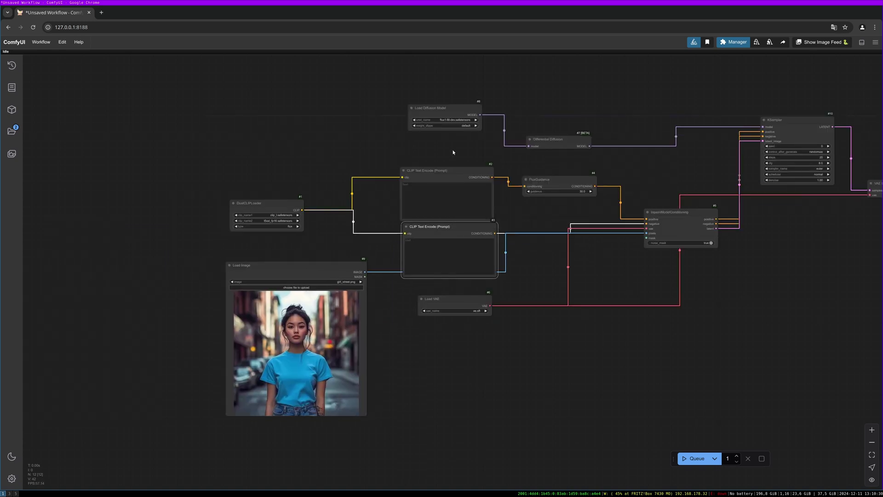
scroll(455, 158, "down", 1)
left_click_drag(457, 160, 453, 145)
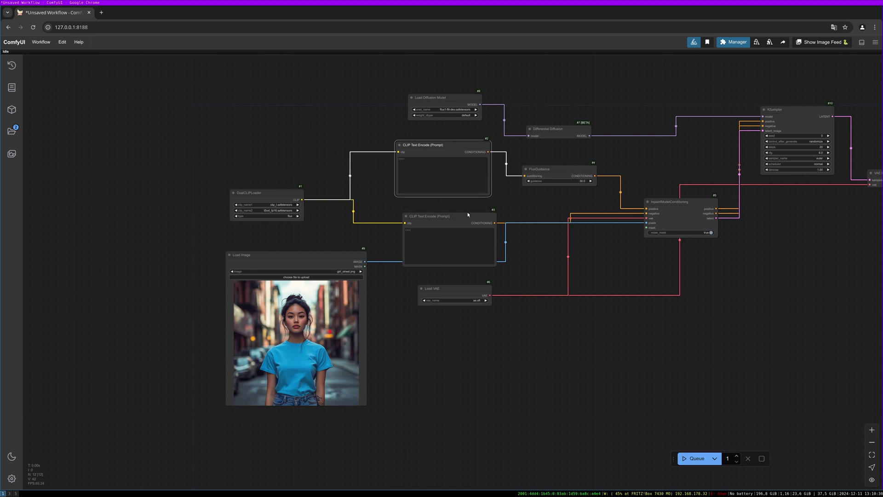
left_click_drag(466, 216, 461, 204)
Step: Set KSampler's cfg to 1.0
left_click_drag(785, 220, 650, 254)
left_click(671, 187)
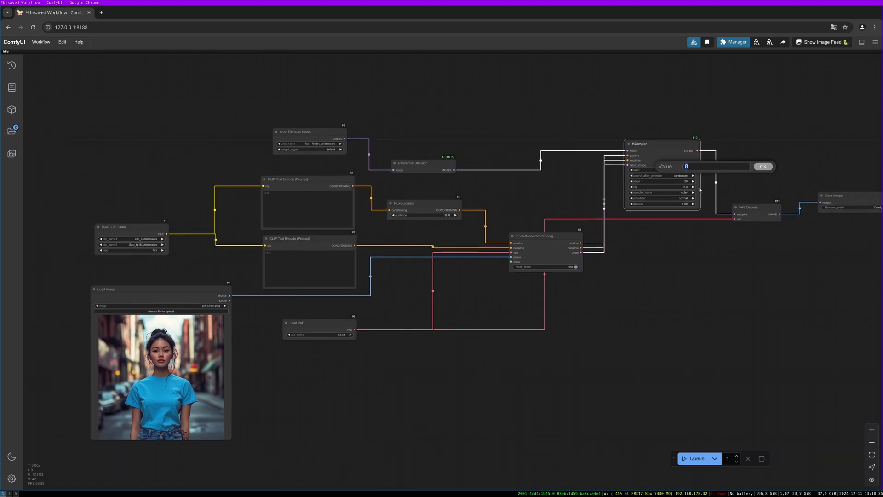
type("1")
left_click(756, 167)
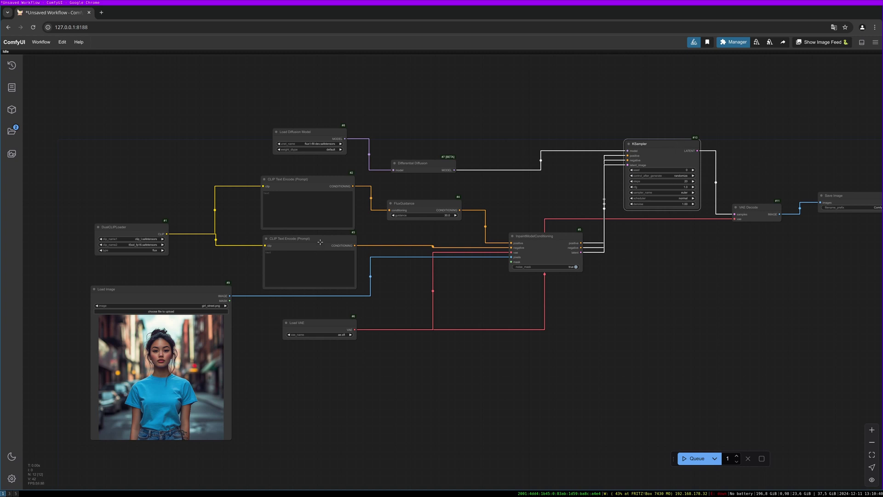
Step: Nudge the prompt, FluxGuidance, InpaintModelConditioning and KSampler nodes into alignment
left_click_drag(350, 180, 352, 180)
left_click_drag(423, 207, 426, 206)
left_click_drag(313, 244, 315, 246)
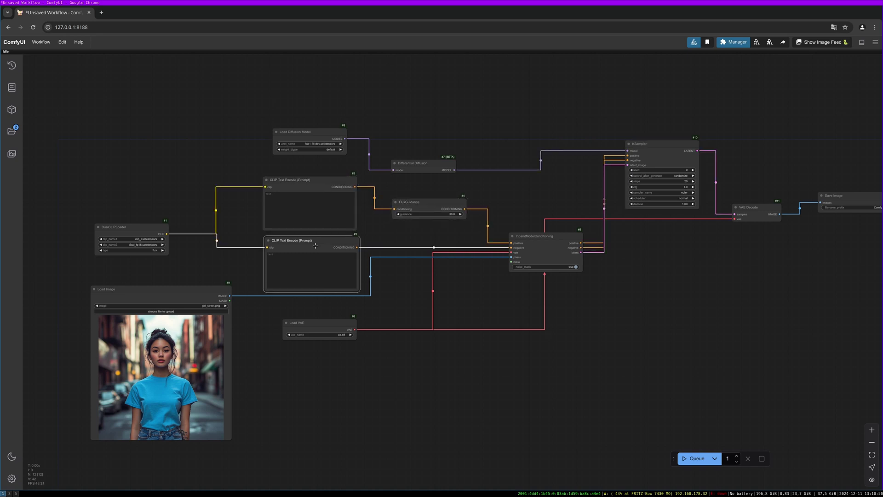
left_click_drag(546, 239, 555, 238)
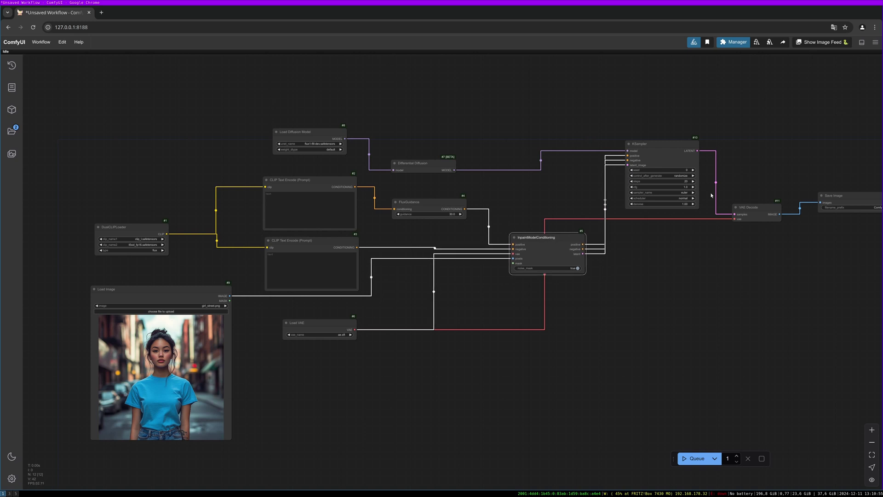
left_click_drag(663, 143, 658, 141)
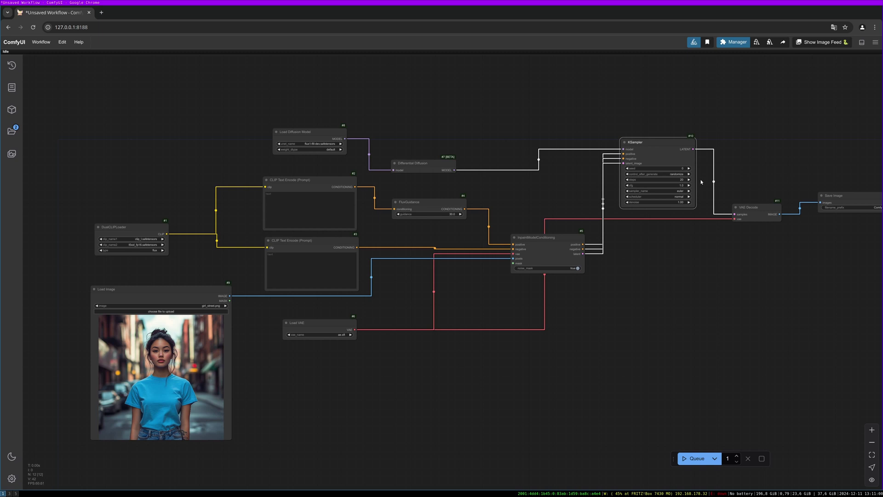
Step: Set control_after_generate to increment and turn off noise_mask on InpaintModelConditioning
left_click(695, 174)
left_click(697, 183)
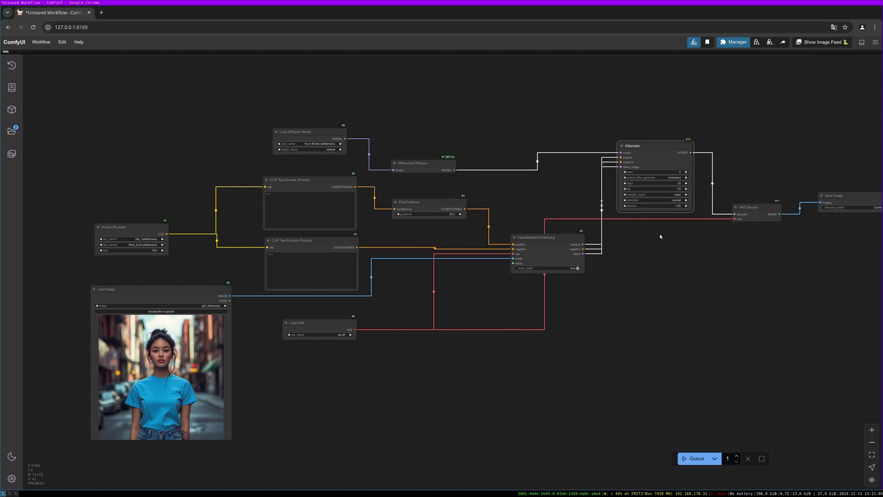
left_click_drag(657, 230, 651, 231)
left_click(573, 270)
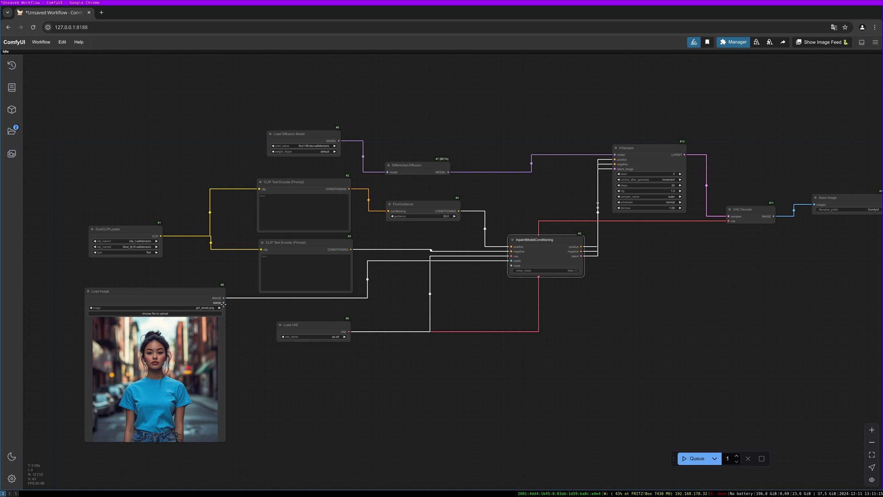
Step: Connect Load Image's MASK output to InpaintModelConditioning's mask input
left_click_drag(224, 303, 511, 266)
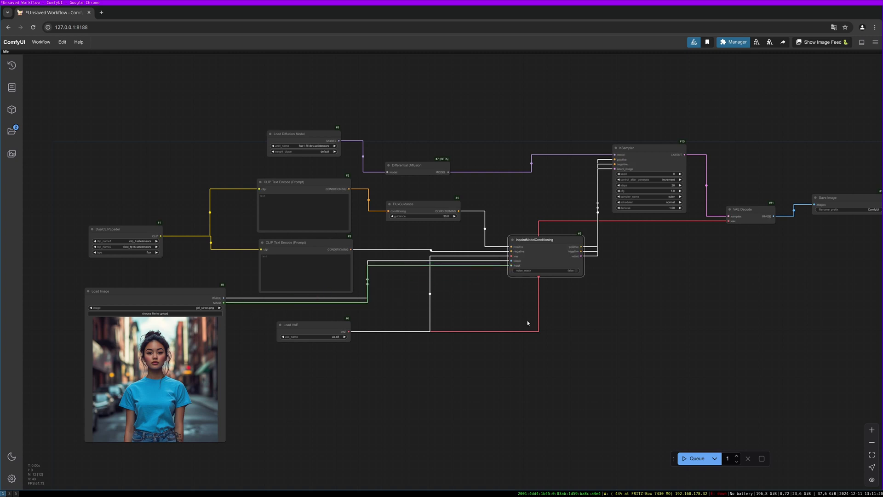
left_click_drag(469, 309, 511, 299)
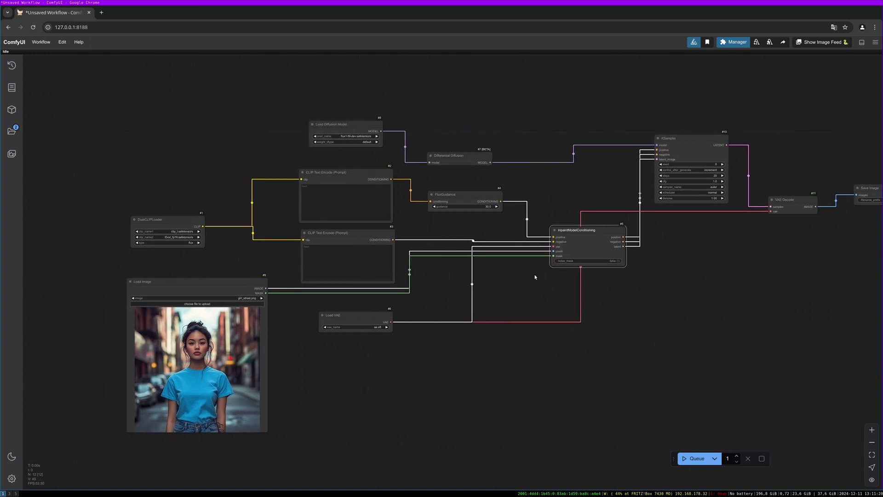
scroll(450, 357, "left", 3)
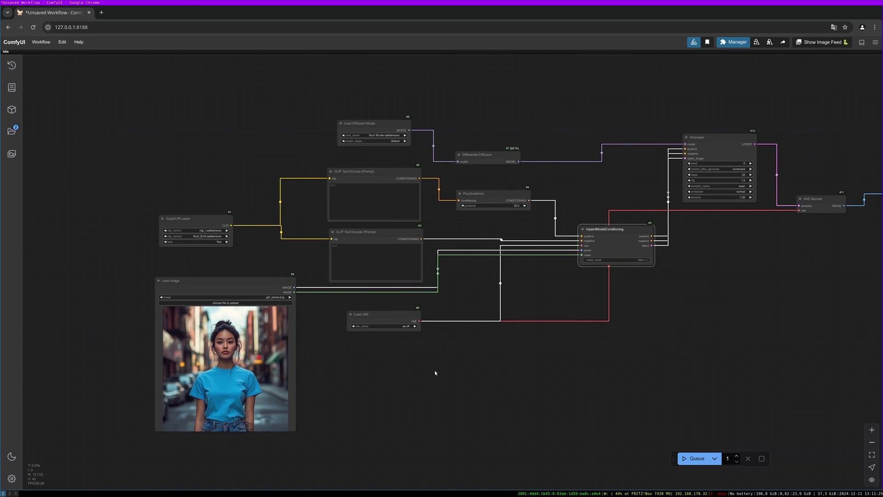
scroll(407, 381, "up", 10)
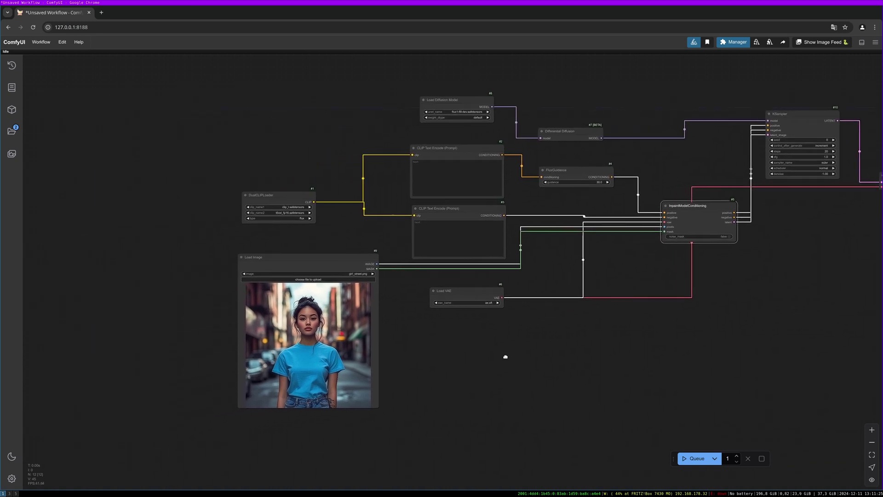
Step: Open the Load Image street photo in the MaskEditor
right_click(327, 325)
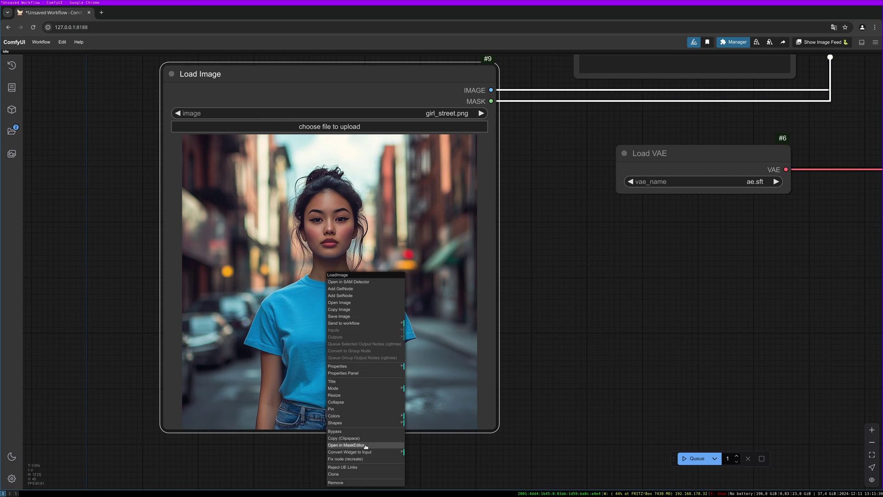
left_click(365, 445)
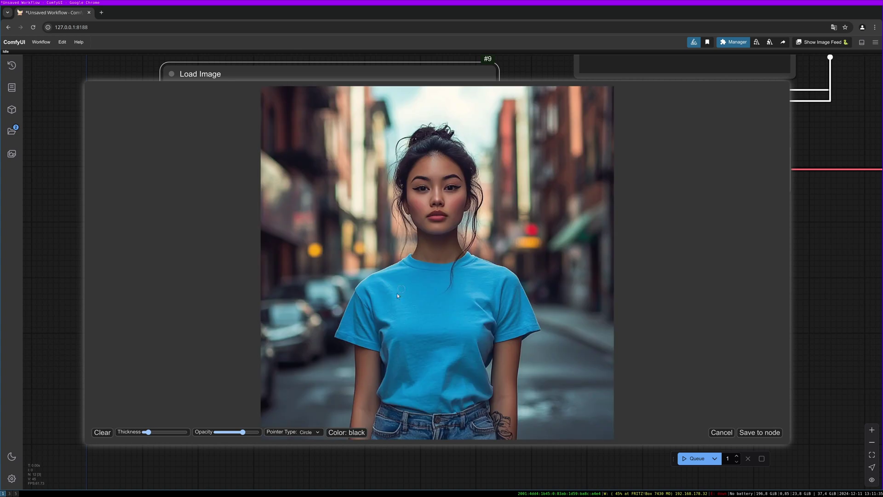
scroll(412, 294, "up", 3)
scroll(415, 297, "down", 2)
scroll(414, 297, "up", 3)
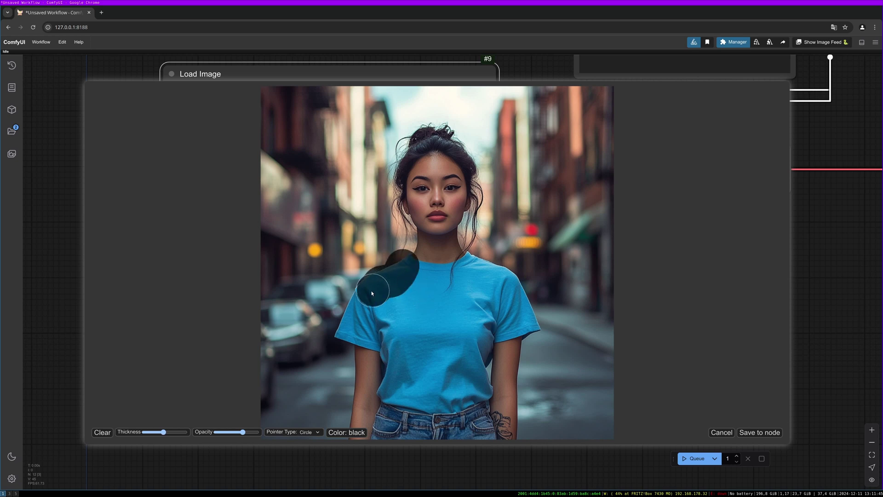
Step: Paint the mask over the whole blue T-shirt and save it to the node
mouse_move(372, 293)
left_mouse_down()
mouse_move(344, 329)
mouse_move(376, 336)
mouse_move(390, 352)
left_mouse_up()
mouse_move(386, 385)
left_mouse_down()
mouse_move(422, 402)
mouse_move(457, 402)
mouse_move(473, 378)
mouse_move(474, 353)
mouse_move(518, 328)
left_mouse_up()
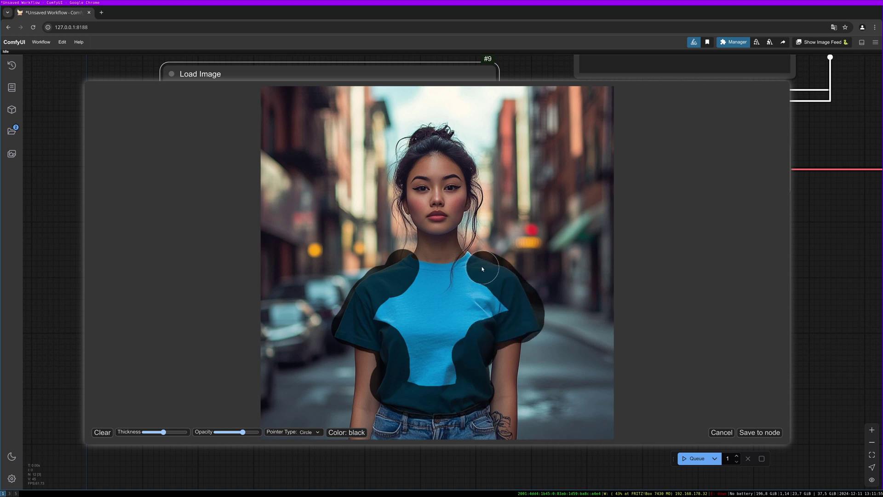
mouse_move(482, 269)
left_mouse_down()
mouse_move(422, 276)
mouse_move(384, 318)
mouse_move(412, 315)
mouse_move(411, 371)
mouse_move(449, 379)
left_mouse_up()
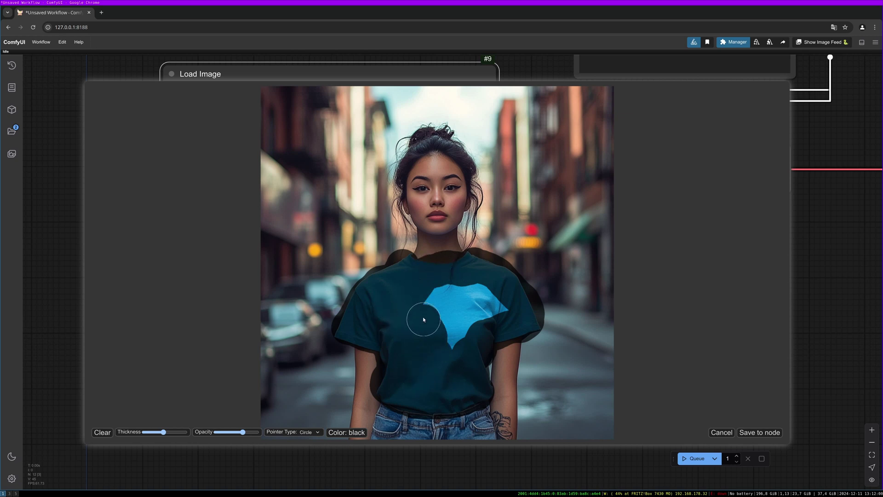
mouse_move(423, 319)
left_mouse_down()
mouse_move(477, 305)
mouse_move(494, 312)
mouse_move(458, 341)
mouse_move(435, 299)
mouse_move(464, 298)
left_mouse_up()
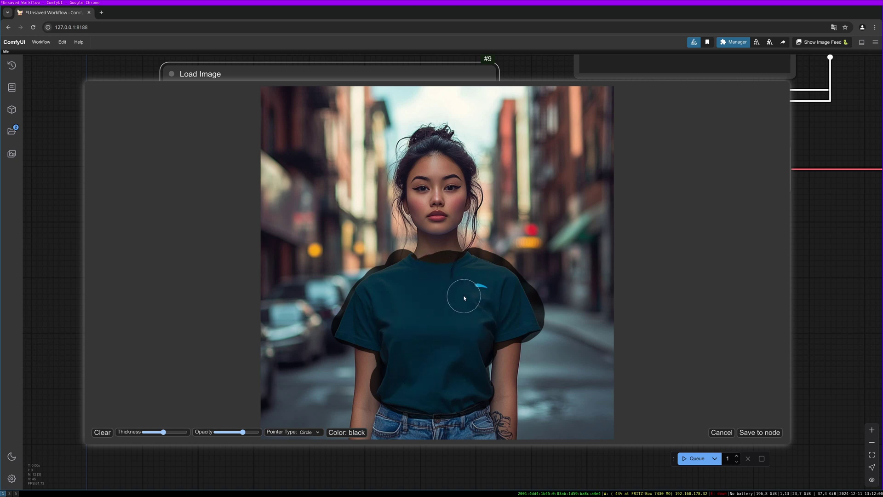
left_click(759, 433)
Step: Begin typing 'girl with white shirt with colorful print on it' into the first prompt
scroll(657, 246, "down", 6)
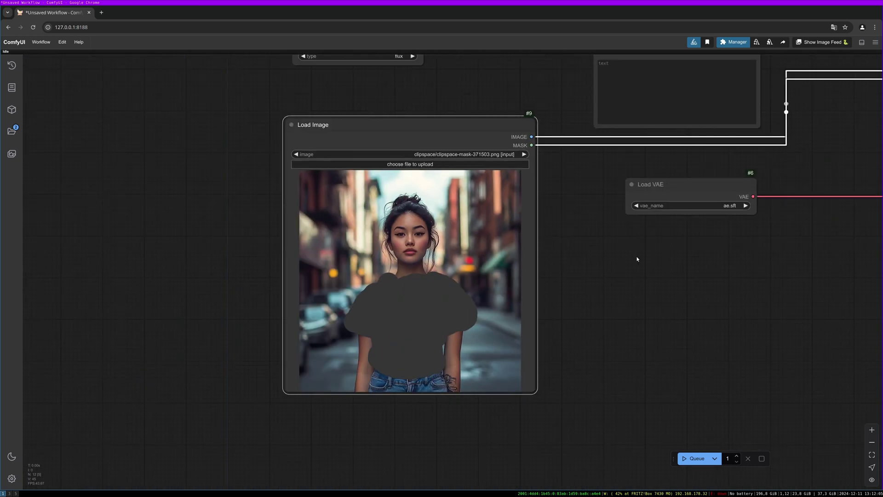
left_click_drag(616, 280, 484, 361)
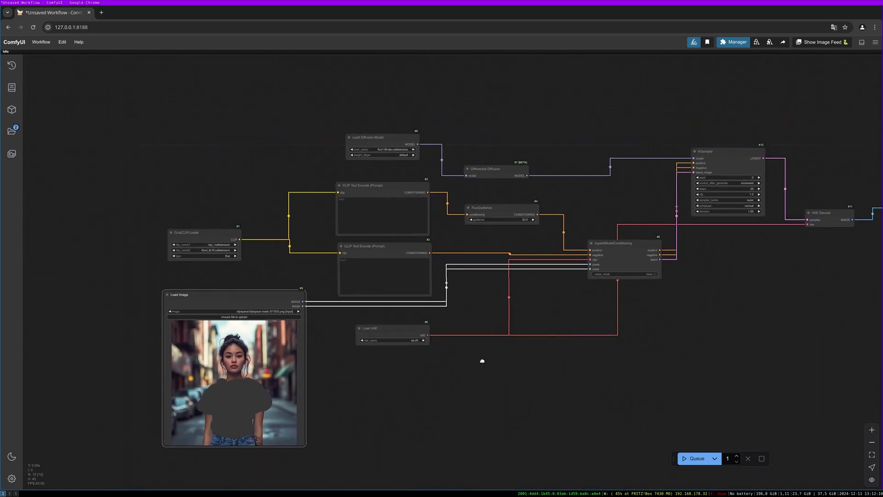
left_click(369, 216)
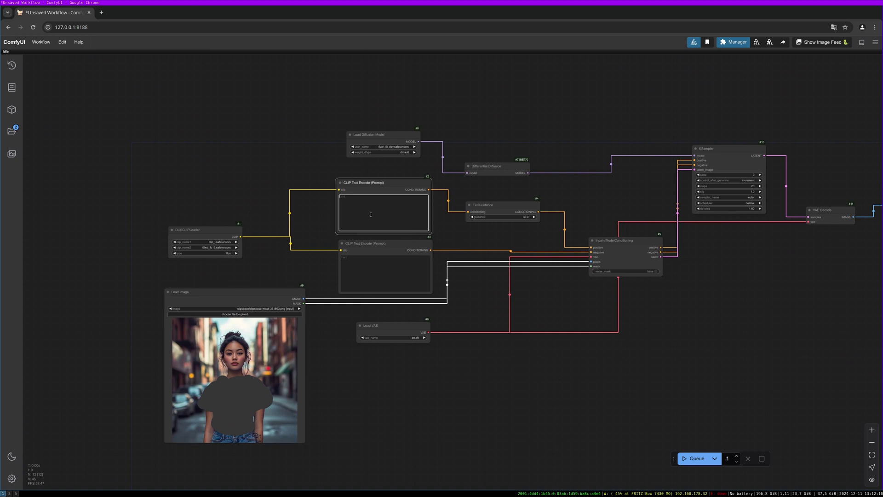
type("gi")
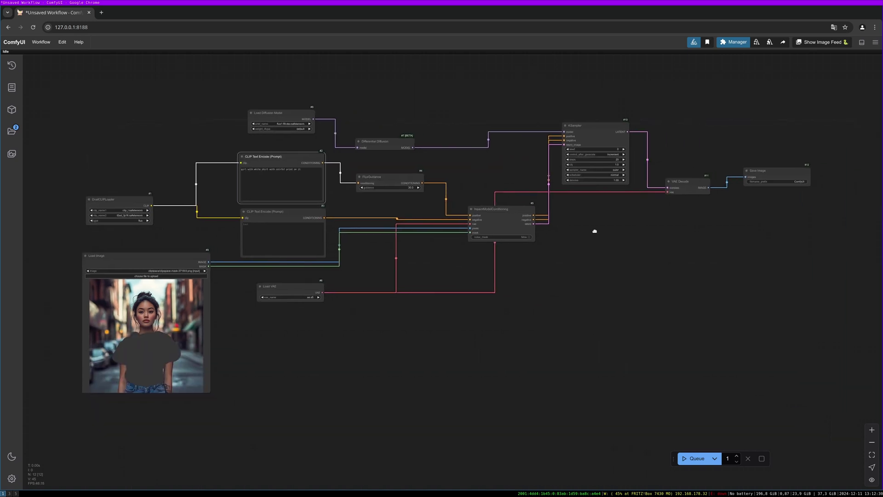
Step: Rerun the workflow to get the girl in a white floral-print T-shirt, then nudge Load Image left
scroll(586, 233, "down", 2)
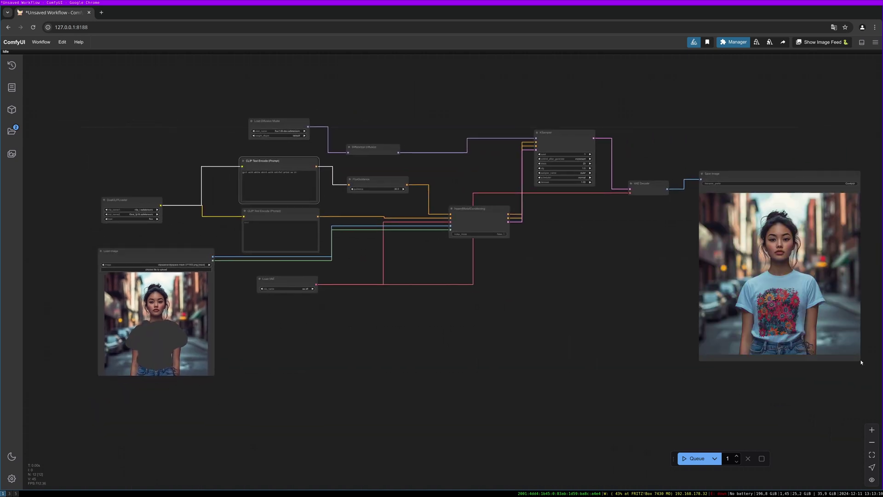
left_click_drag(647, 389, 632, 386)
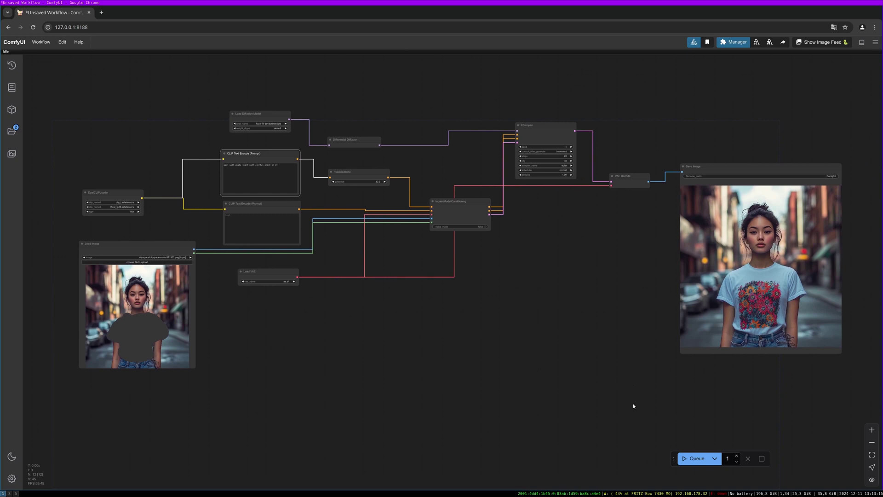
left_click(694, 458)
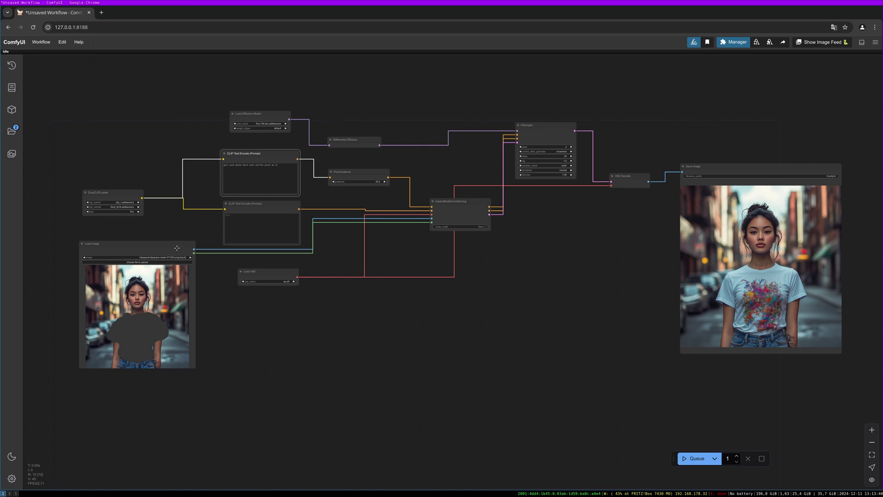
left_click_drag(176, 248, 161, 255)
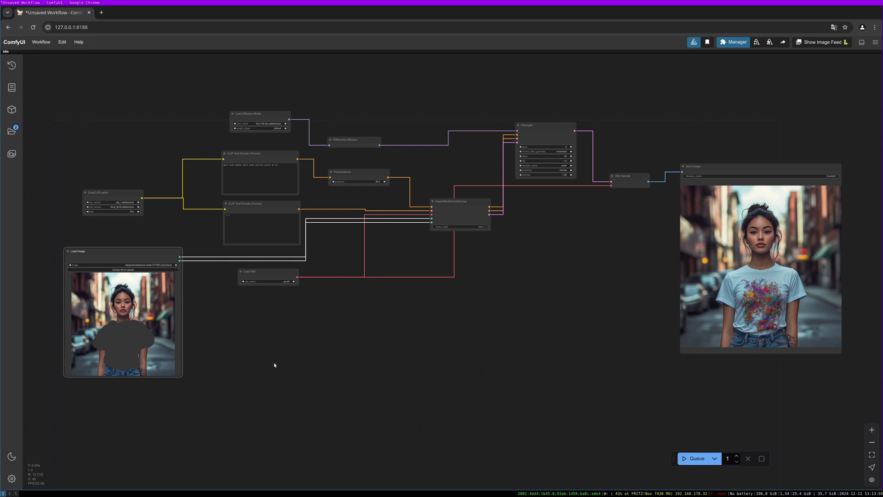
Step: Add a Pad Image for Outpainting node and feed the Load Image output into it
left_click(244, 305)
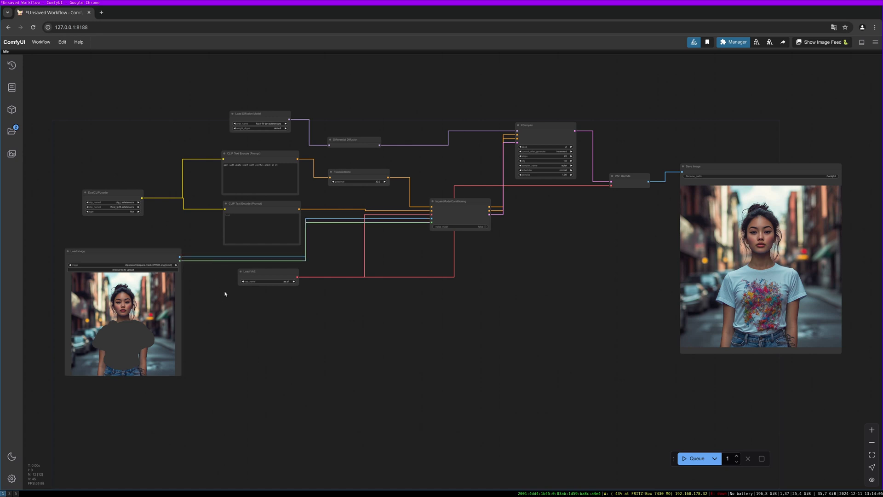
double_click(243, 315)
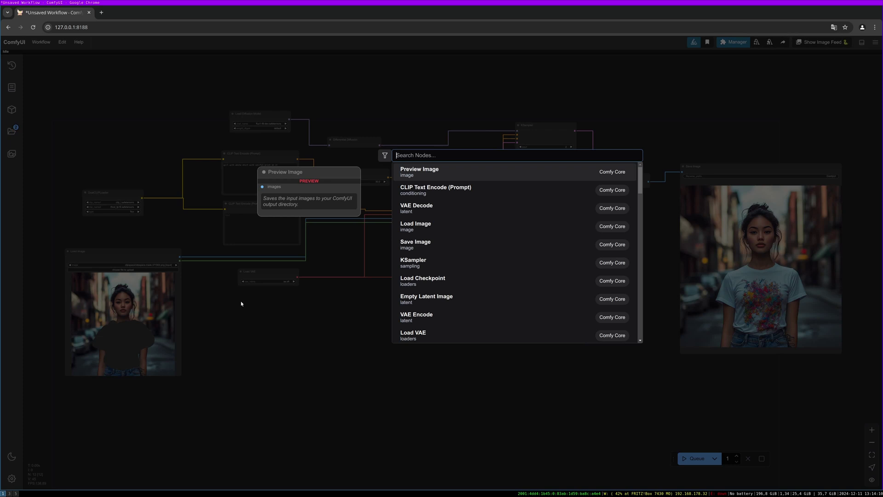
type("pad image")
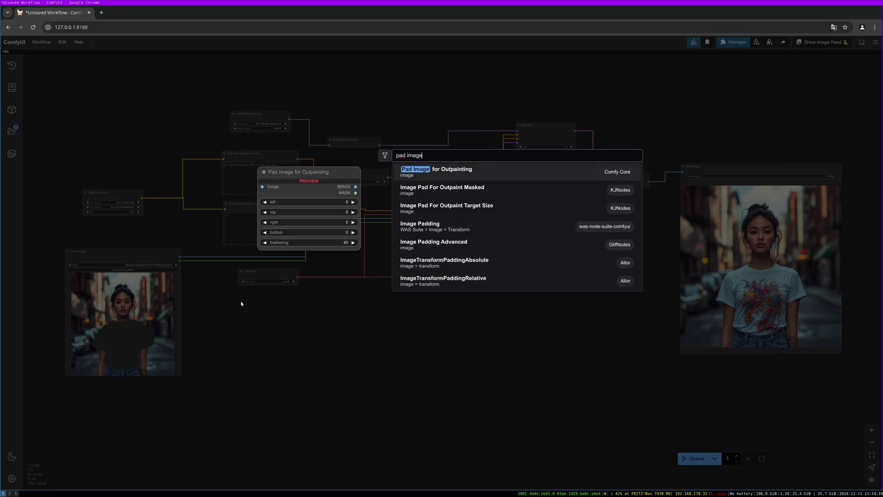
left_click(444, 172)
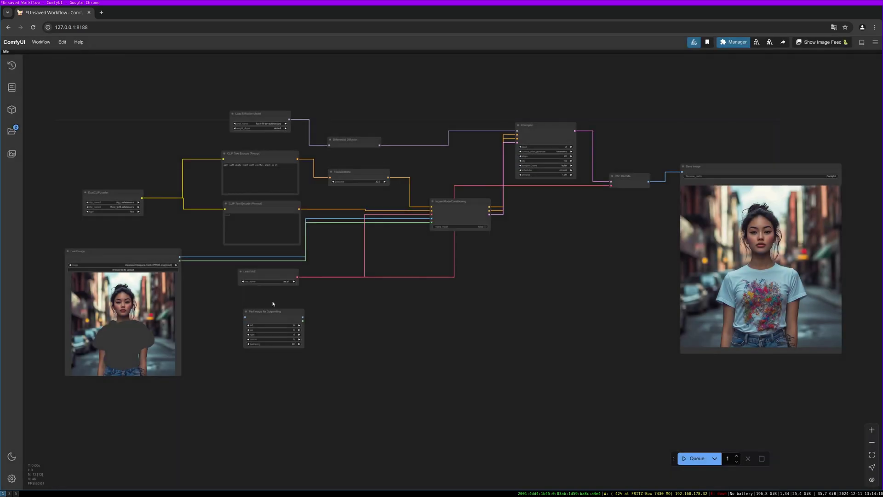
left_click_drag(275, 301, 269, 302)
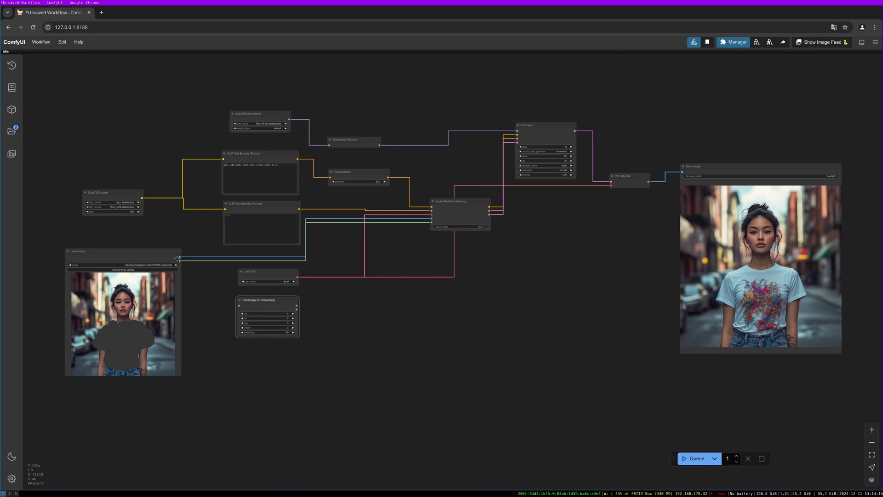
left_click_drag(178, 258, 238, 305)
Step: Connect the padded IMAGE and MASK to InpaintModelConditioning's pixels and mask inputs
scroll(293, 325, "up", 2)
left_click_drag(311, 305, 342, 305)
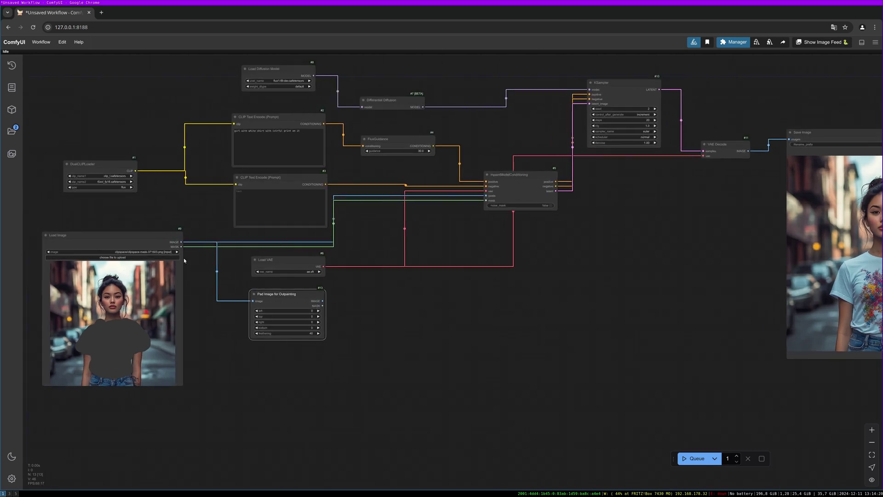
scroll(189, 264, "up", 2)
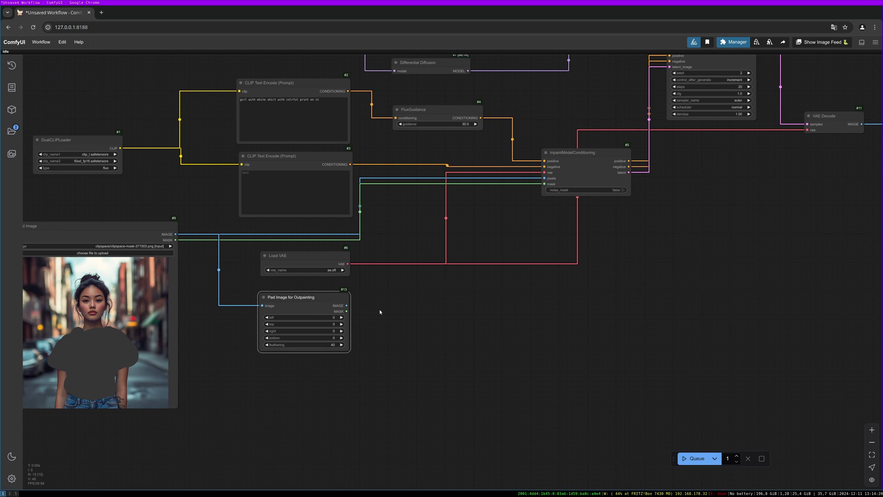
left_click_drag(347, 306, 544, 178)
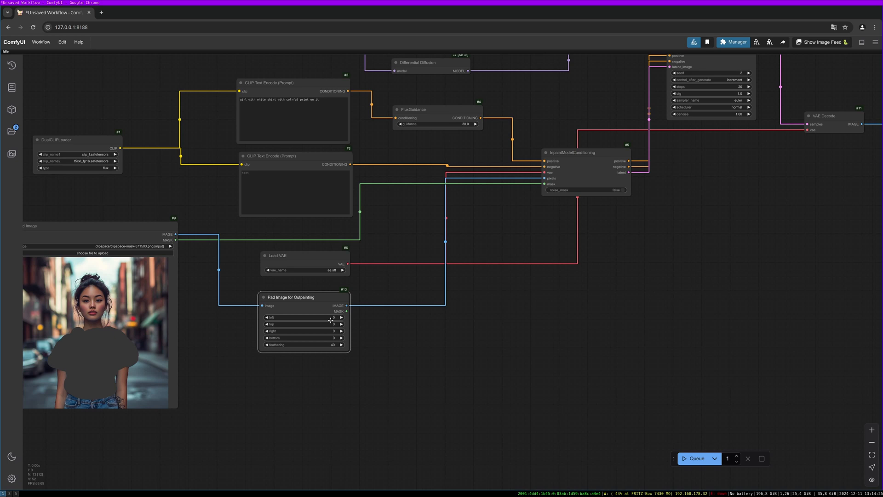
left_click_drag(346, 311, 549, 187)
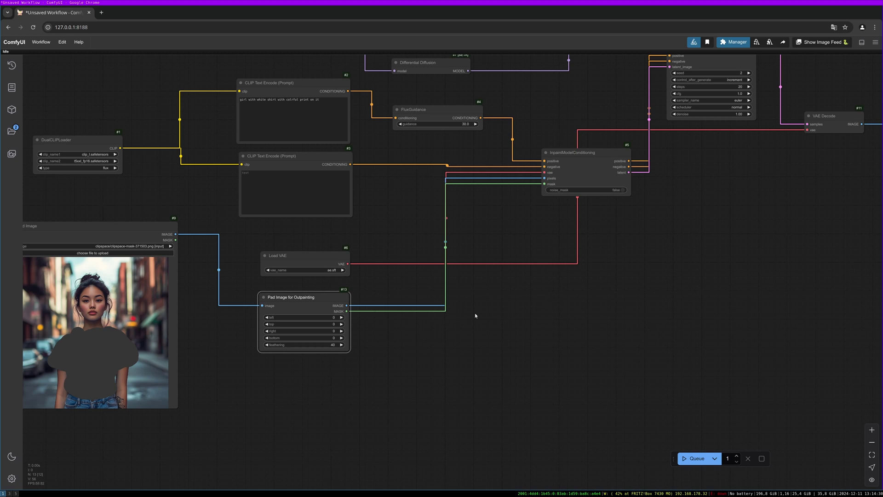
left_click_drag(331, 300, 331, 295)
Step: Set the Pad Image for Outpainting left and top padding to 200 px
scroll(377, 335, "up", 3)
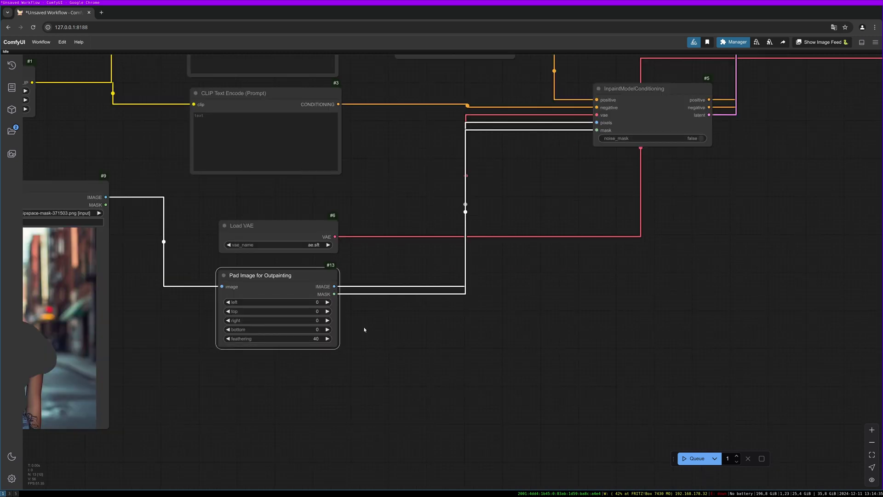
left_click_drag(364, 329, 458, 306)
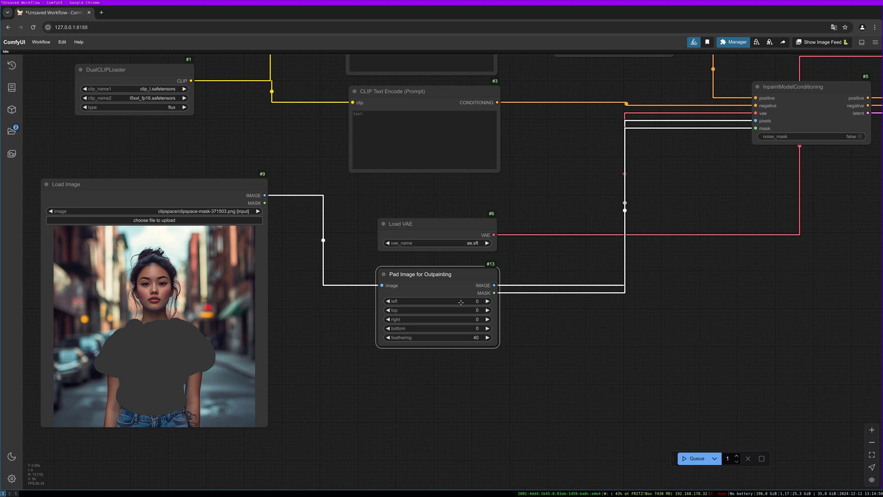
left_click(461, 302)
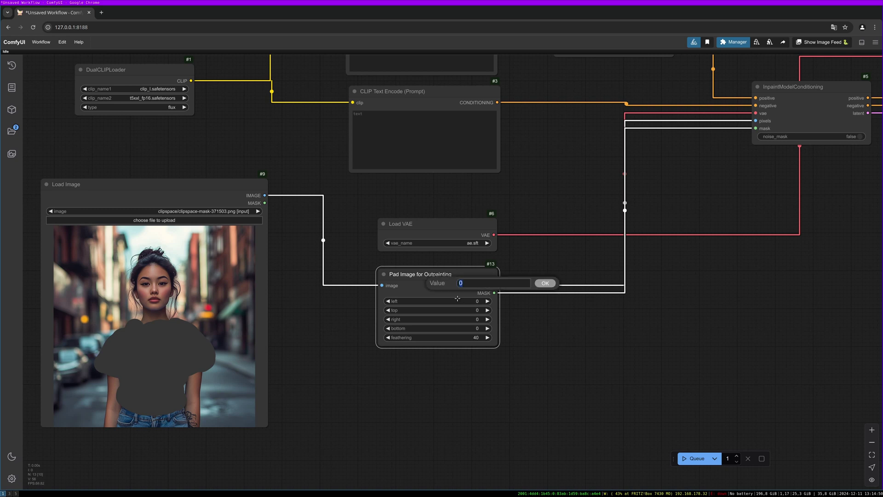
type("200")
key("Return")
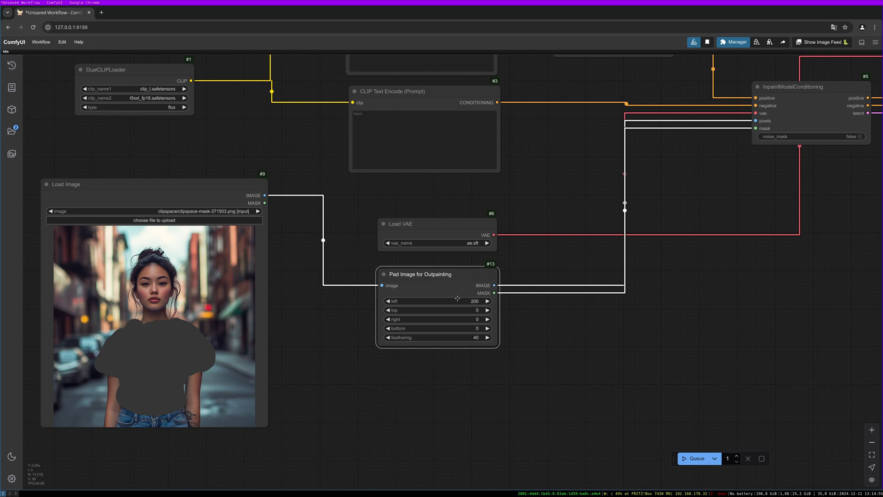
left_click(476, 310)
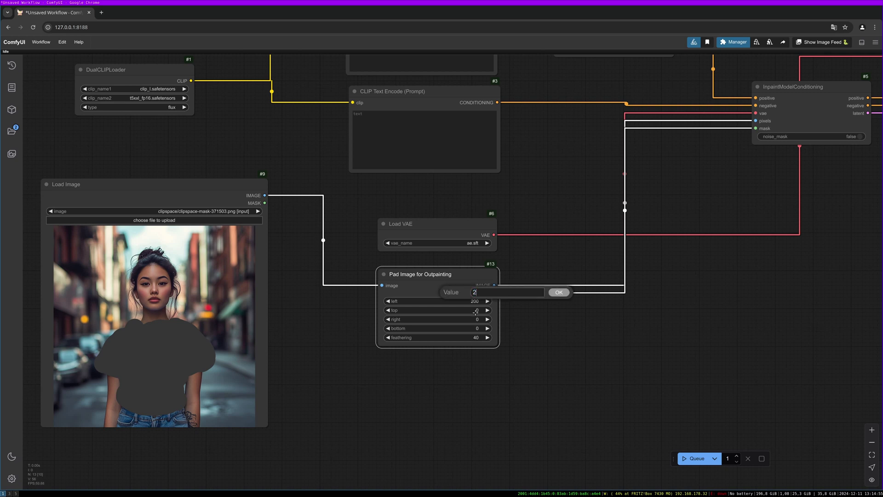
key("Return")
Step: Set the right and bottom padding to 200 px as well
left_click(473, 320)
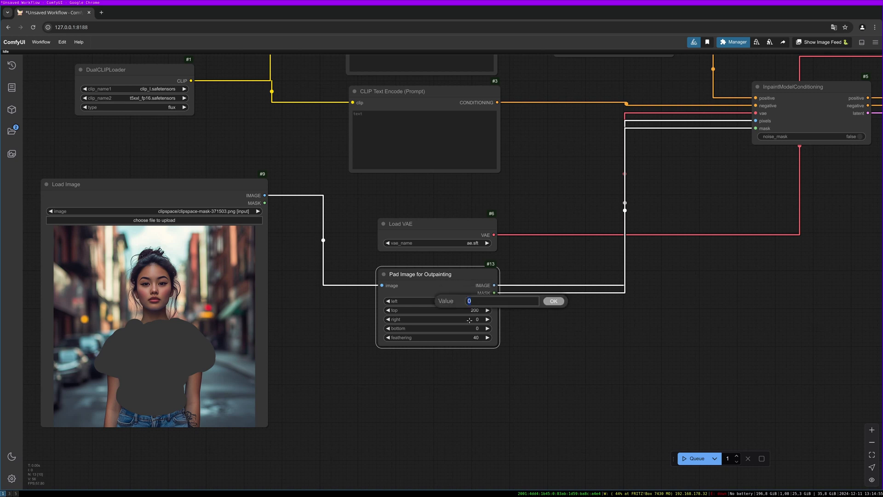
type("200")
key("Return")
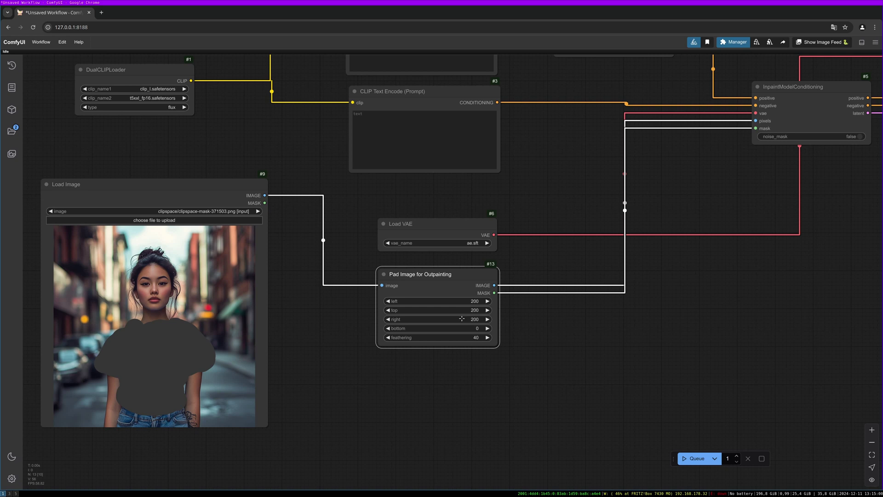
left_click(466, 329)
type("200")
key("Return")
left_click_drag(365, 433, 399, 426)
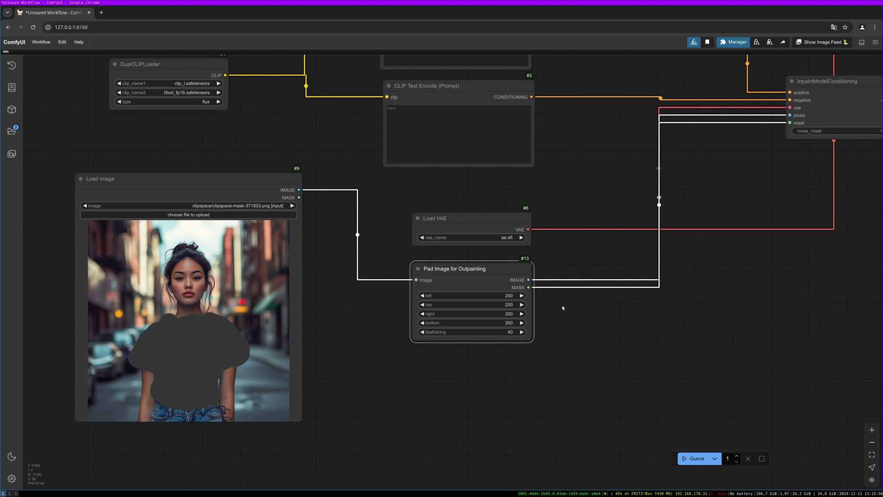
Step: Zoom out and pan to Save Image, showing the wider street photo with the blue T-shirt
scroll(558, 309, "down", 2)
scroll(598, 310, "down", 2)
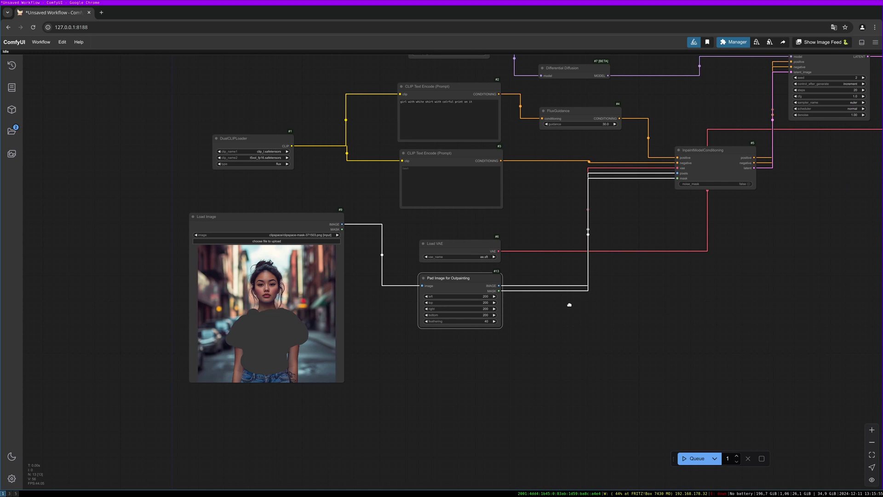
scroll(552, 358, "down", 2)
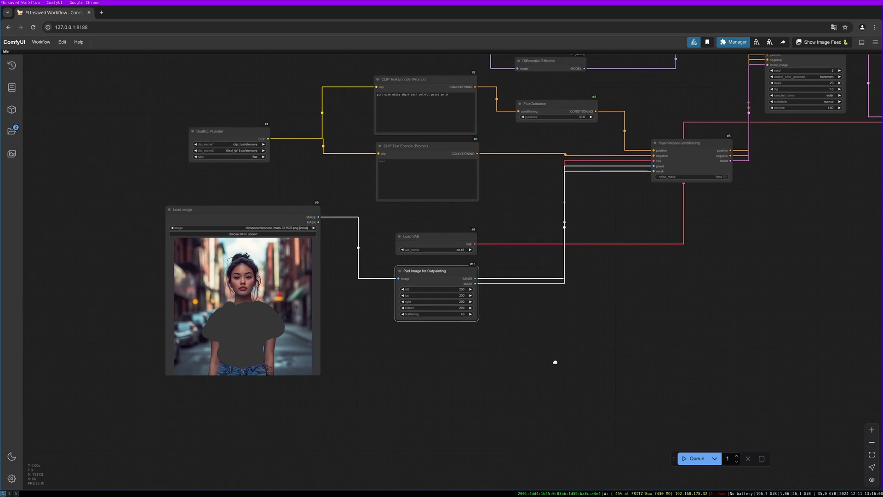
scroll(553, 346, "down", 2)
left_click_drag(553, 345, 409, 346)
scroll(398, 351, "down", 1)
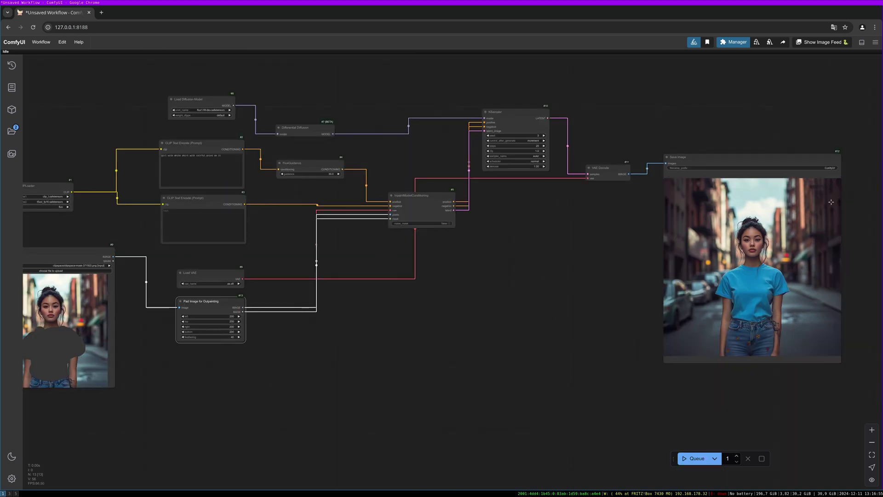
left_click_drag(272, 193, 283, 191)
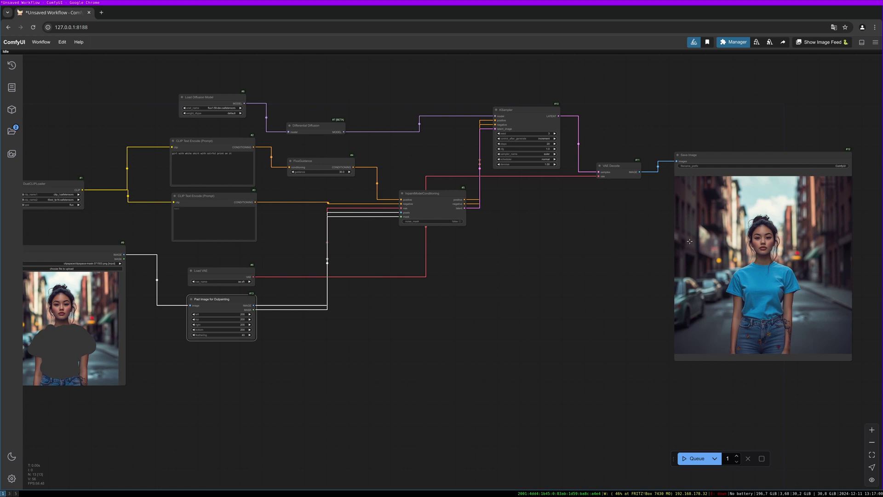
Step: Replace the top CLIP Text Encode prompt with 'streetscene' and queue a new generation
left_click(235, 149)
key("ctrl+a")
key("BackSpace")
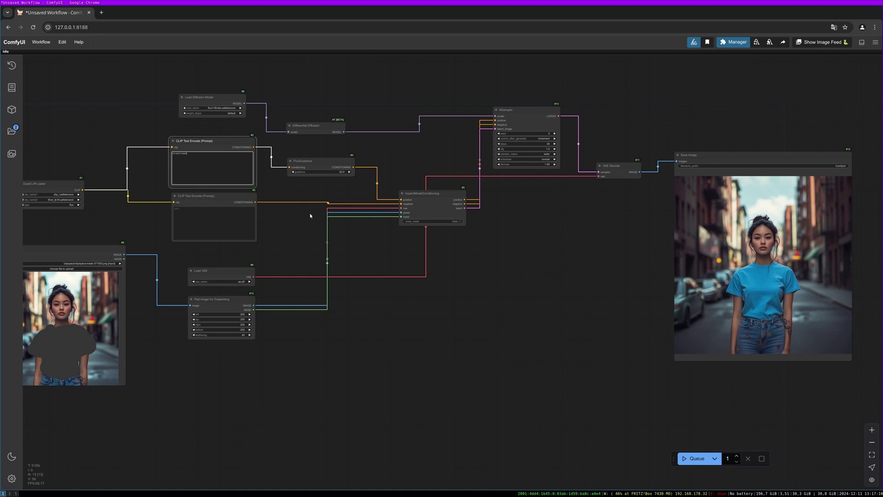
type("streetscene")
left_click(695, 458)
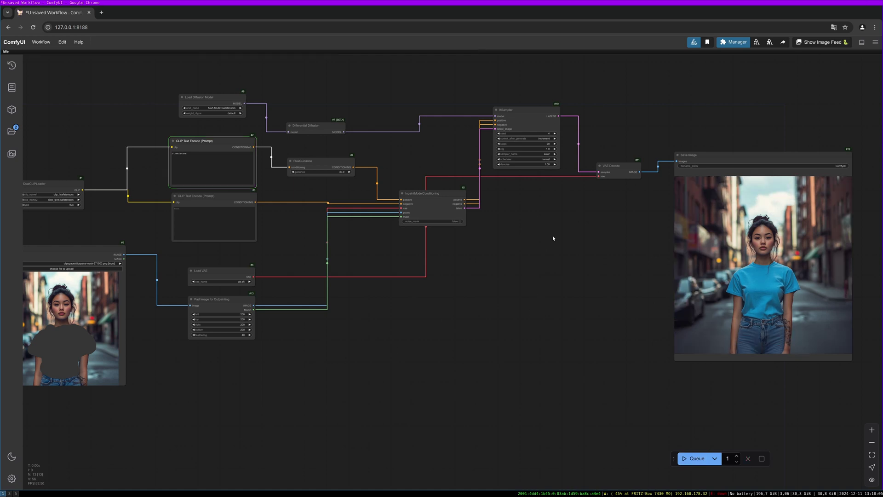
scroll(549, 251, "left", 2)
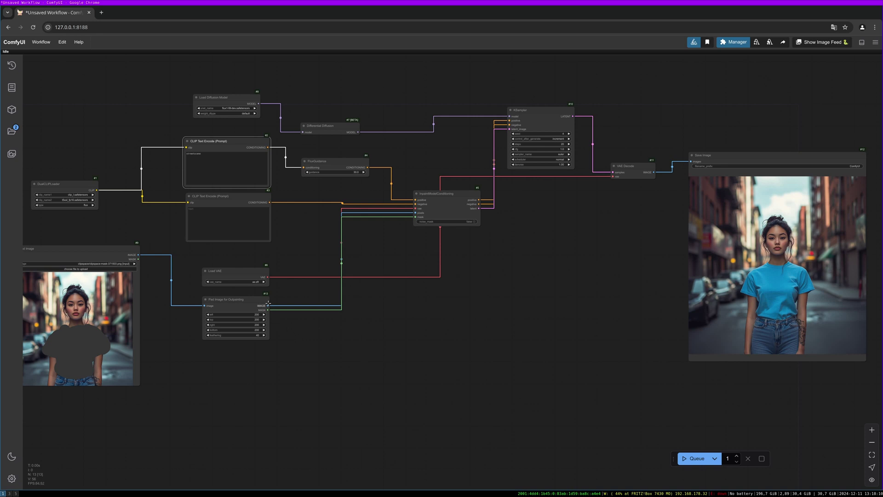
left_click_drag(276, 300, 347, 322)
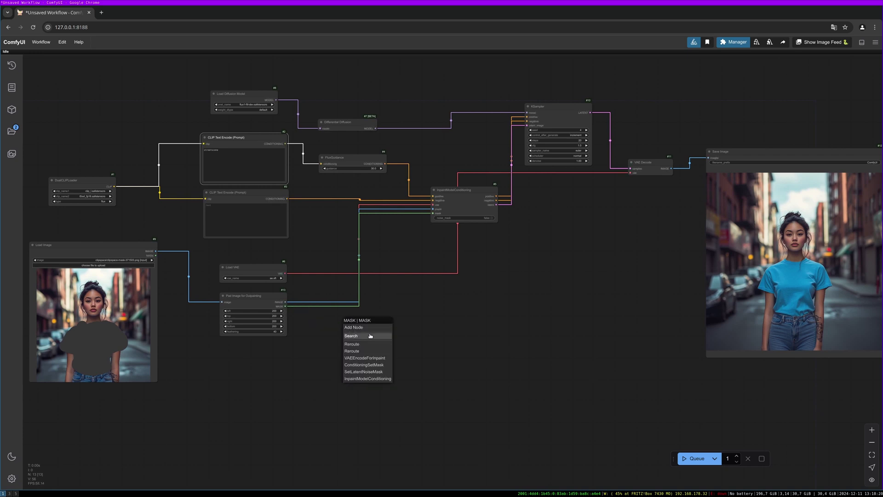
Step: Route the Pad Image mask through a Convert Mask to Image node into a new Preview Image
left_click(370, 336)
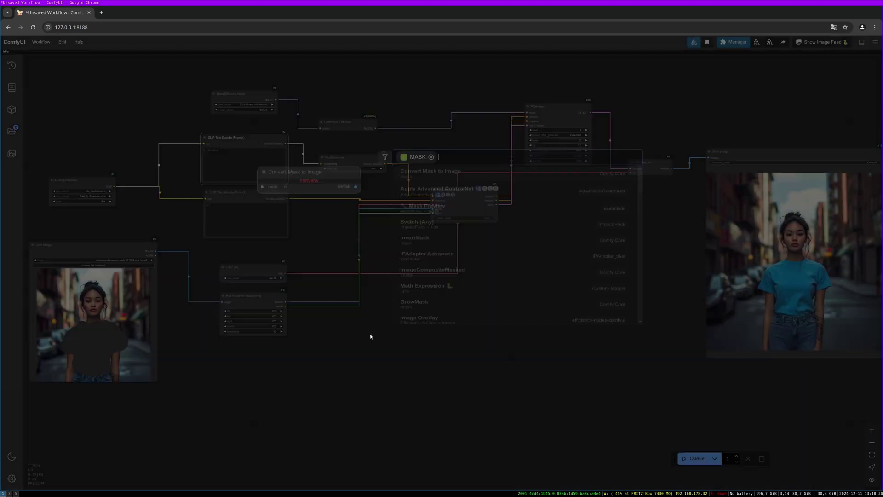
type("ma")
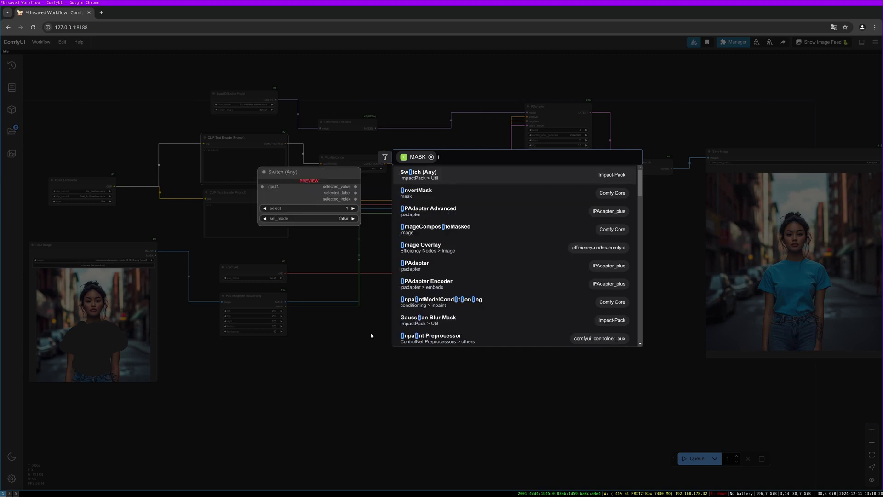
type("sk t")
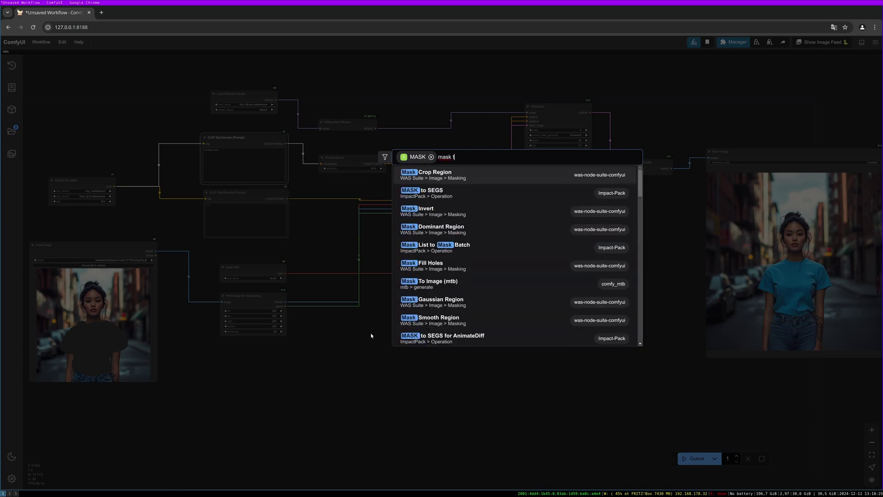
type("o image")
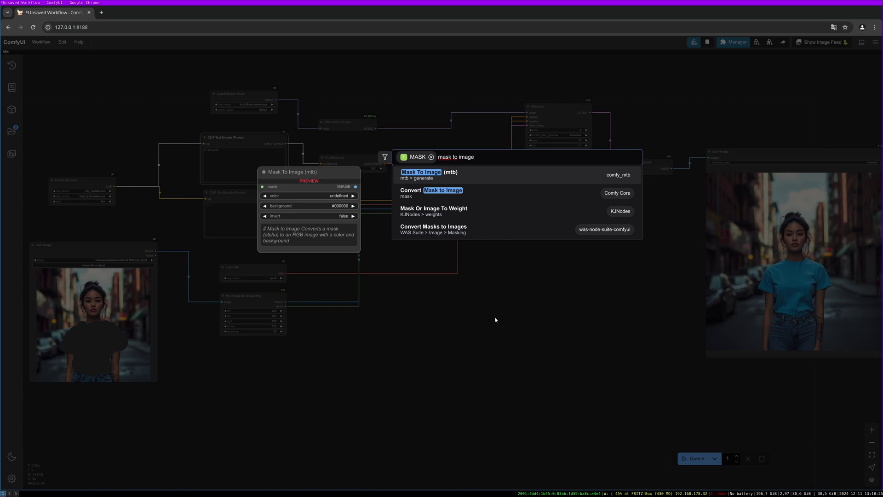
left_click(486, 199)
left_click_drag(401, 331, 473, 331)
left_click(488, 388)
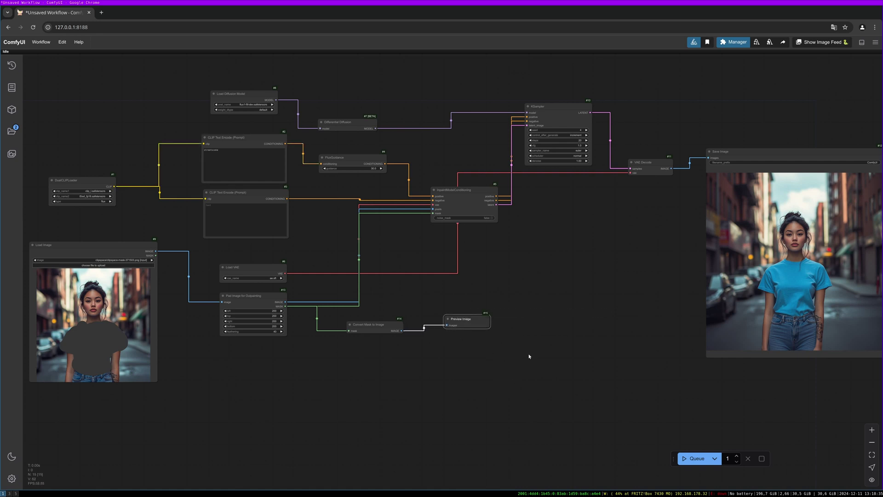
Step: Queue the run and reposition Preview Image to view the mask's black centre and white border
left_click(688, 461)
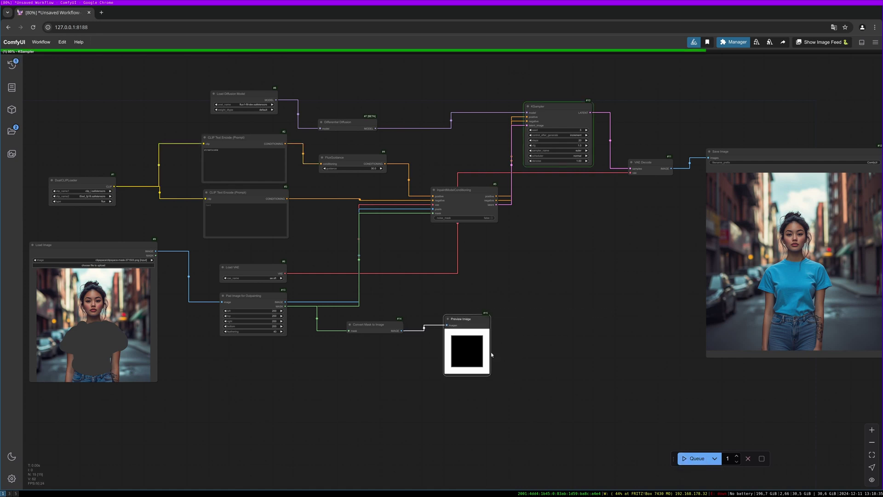
left_click_drag(467, 318, 459, 309)
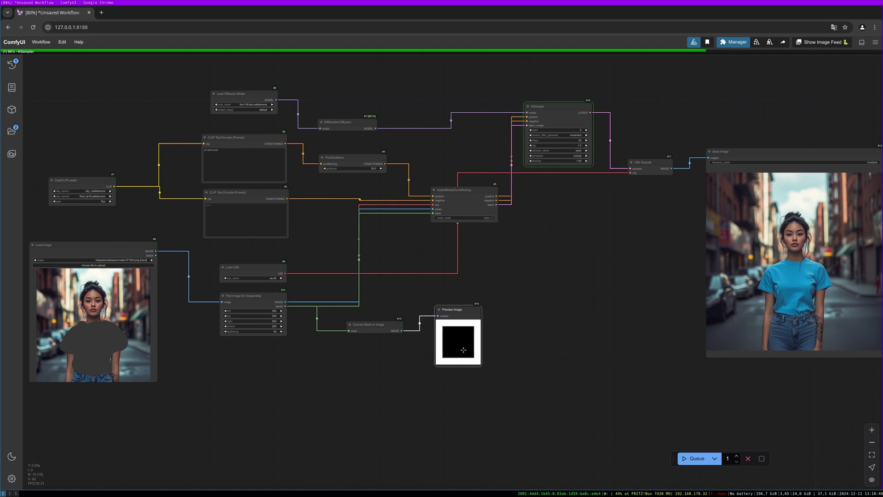
scroll(469, 322, "up", 7)
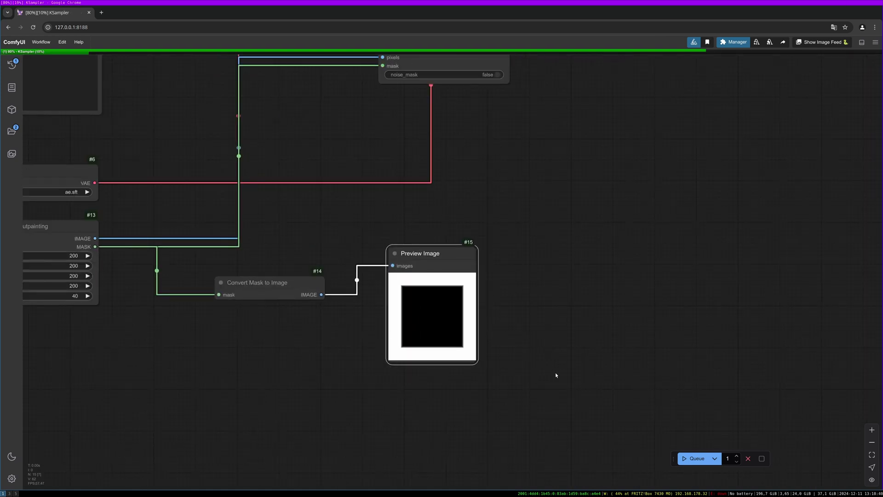
scroll(555, 372, "down", 3)
left_click_drag(338, 373, 405, 374)
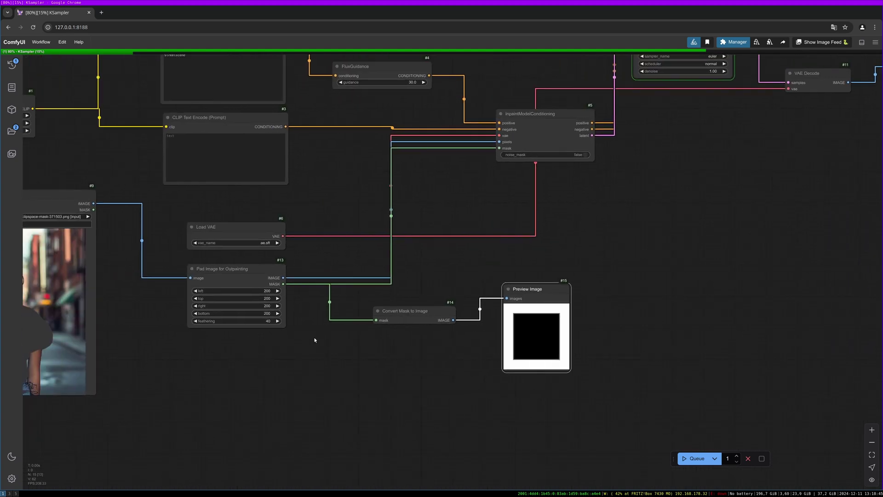
left_click_drag(311, 305, 357, 307)
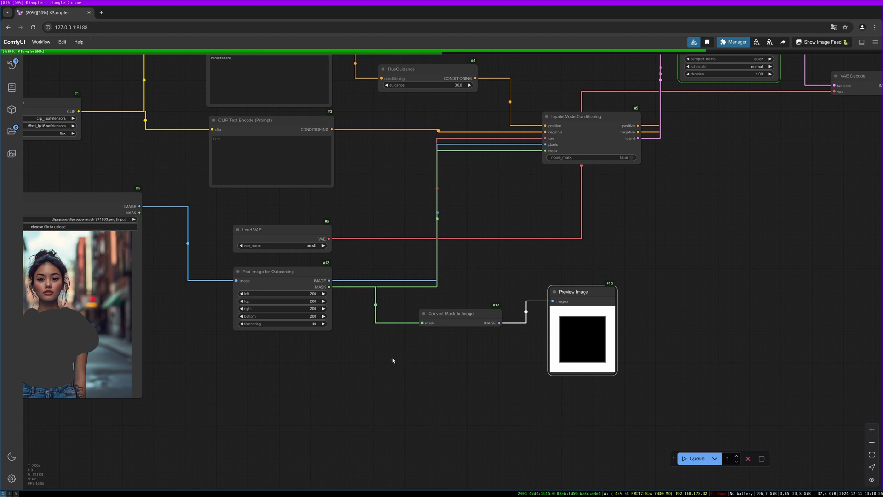
scroll(392, 361, "down", 1)
scroll(392, 361, "down", 2)
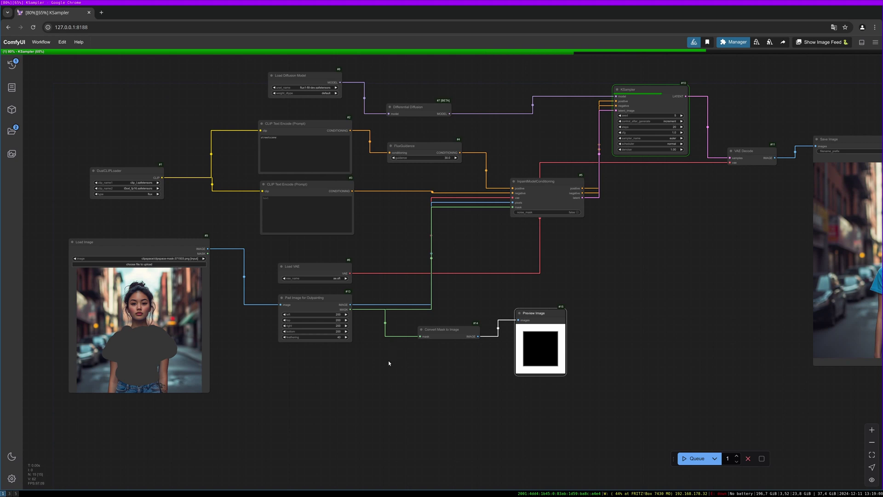
left_click_drag(417, 381, 396, 391)
scroll(394, 390, "down", 5)
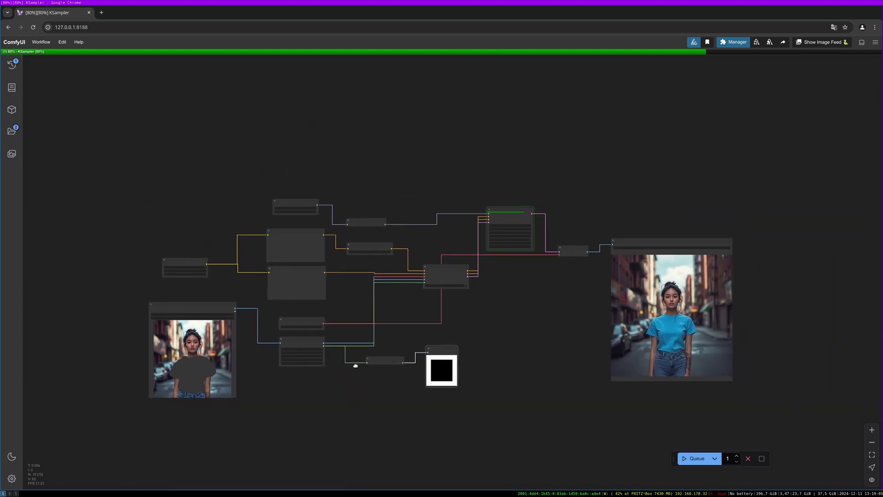
scroll(360, 363, "up", 3)
scroll(358, 361, "up", 2)
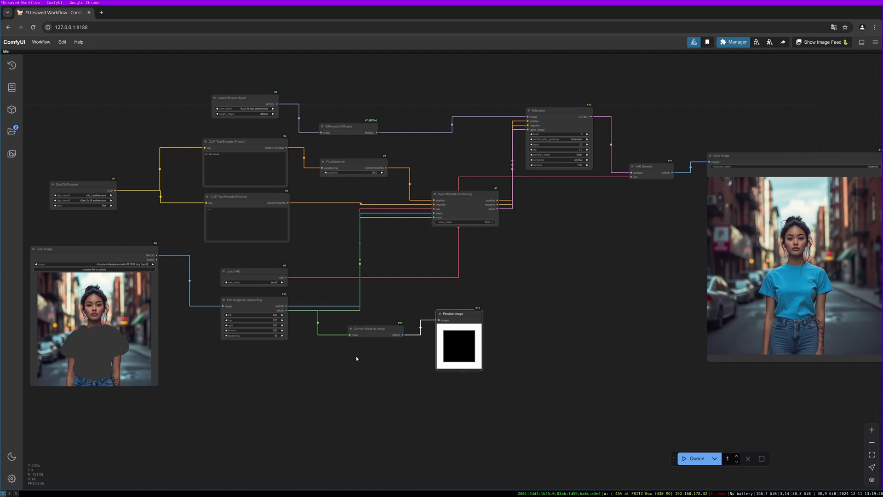
scroll(533, 310, "down", 2)
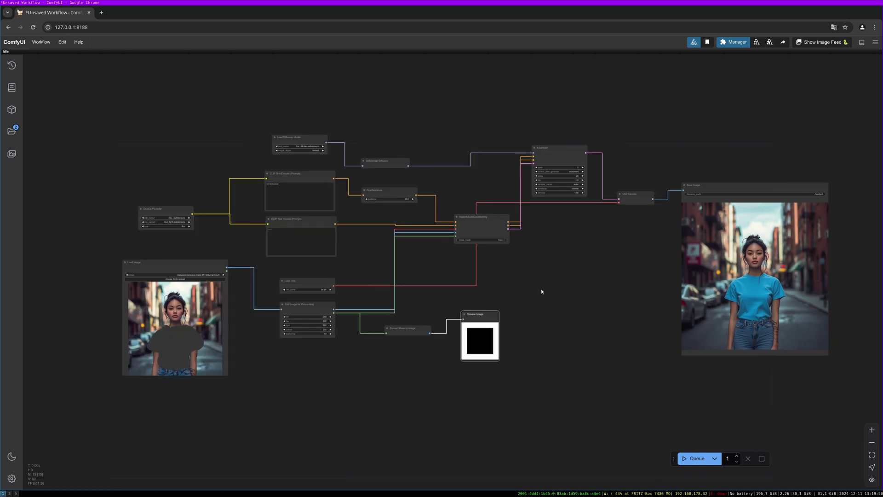
left_click_drag(541, 288, 517, 293)
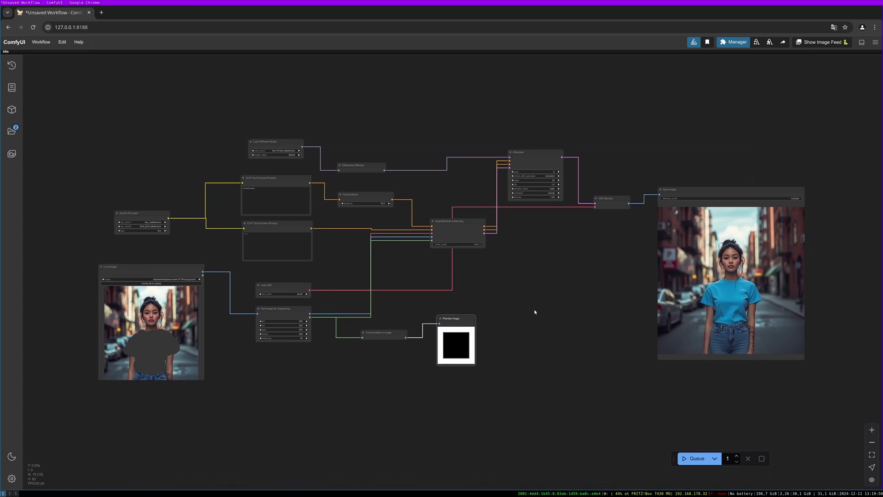